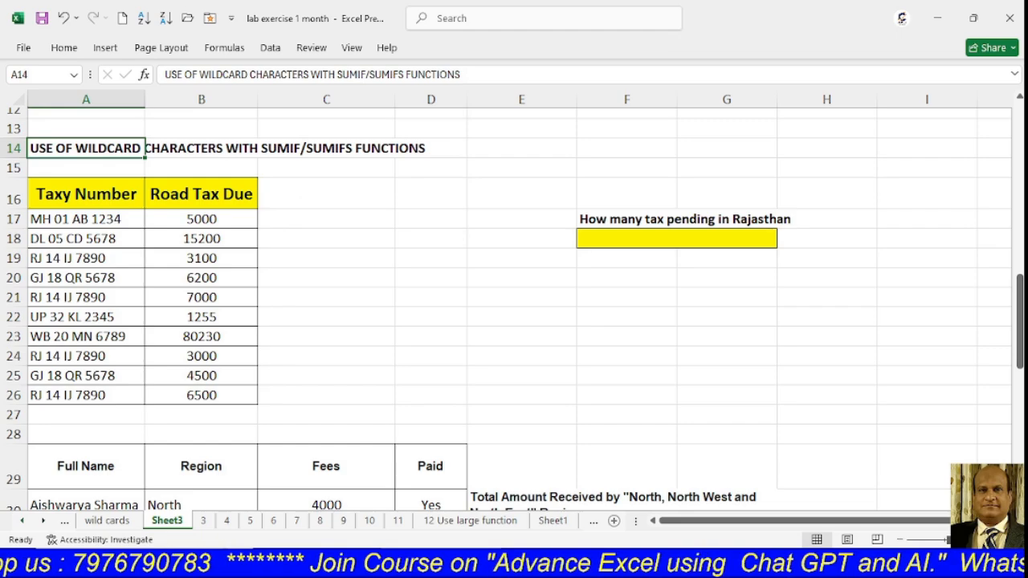
Review the asterisk and question mark wildcard entries in the text box on the wild cards sheet.
{"action": "left_click", "coordinate": [113, 522]}
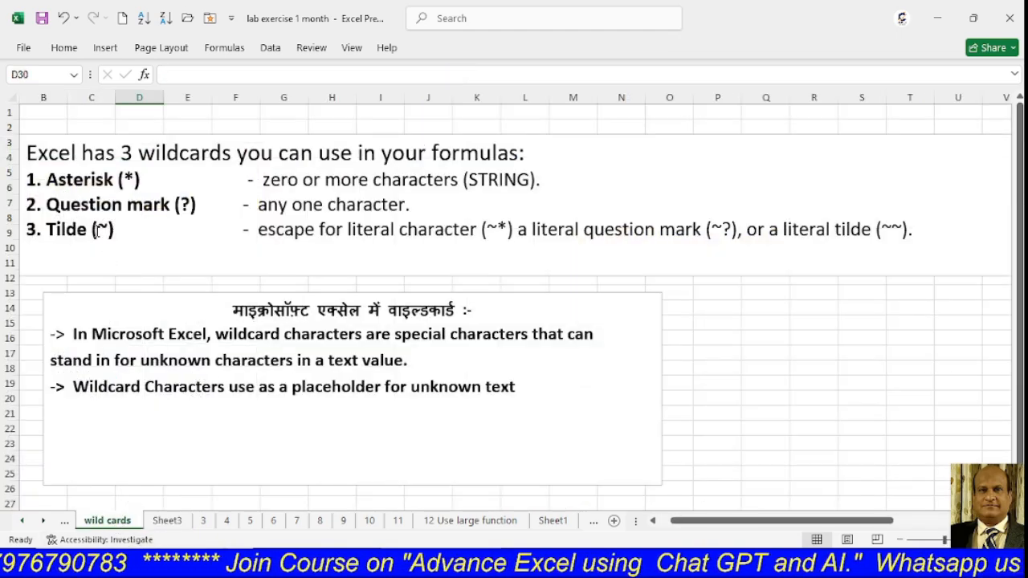
{"action": "left_click", "coordinate": [127, 179]}
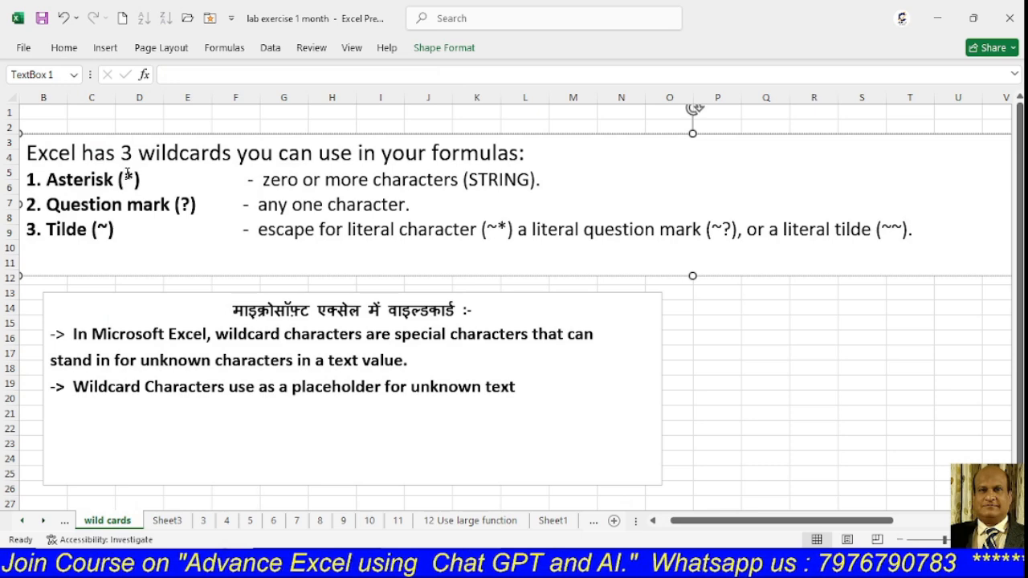
{"action": "left_click_drag", "start_coordinate": [46, 179], "coordinate": [141, 180]}
{"action": "left_click", "coordinate": [131, 180]}
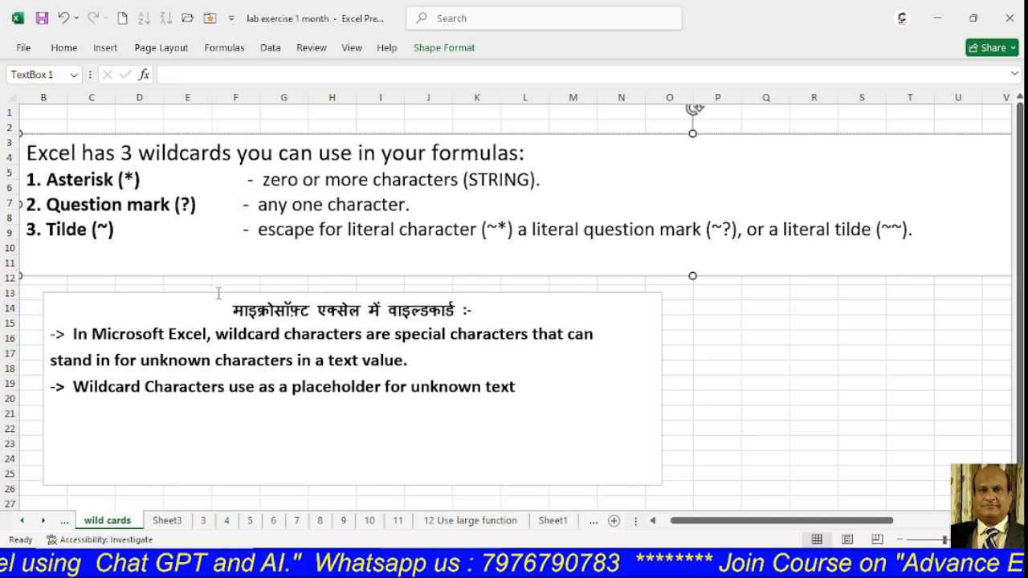
{"action": "left_click_drag", "start_coordinate": [133, 178], "coordinate": [123, 178]}
{"action": "left_click", "coordinate": [123, 178]}
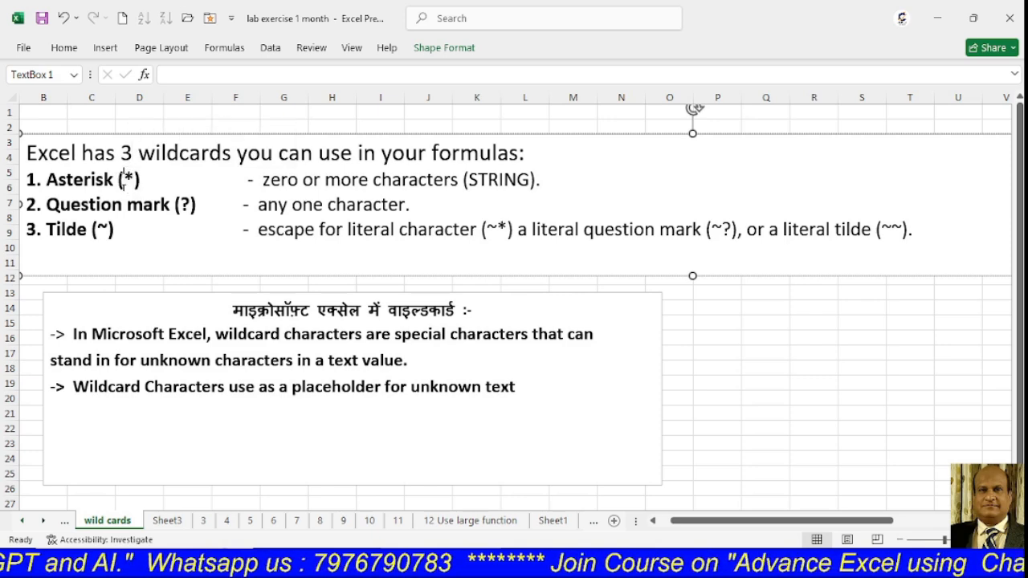
{"action": "left_click", "coordinate": [181, 205]}
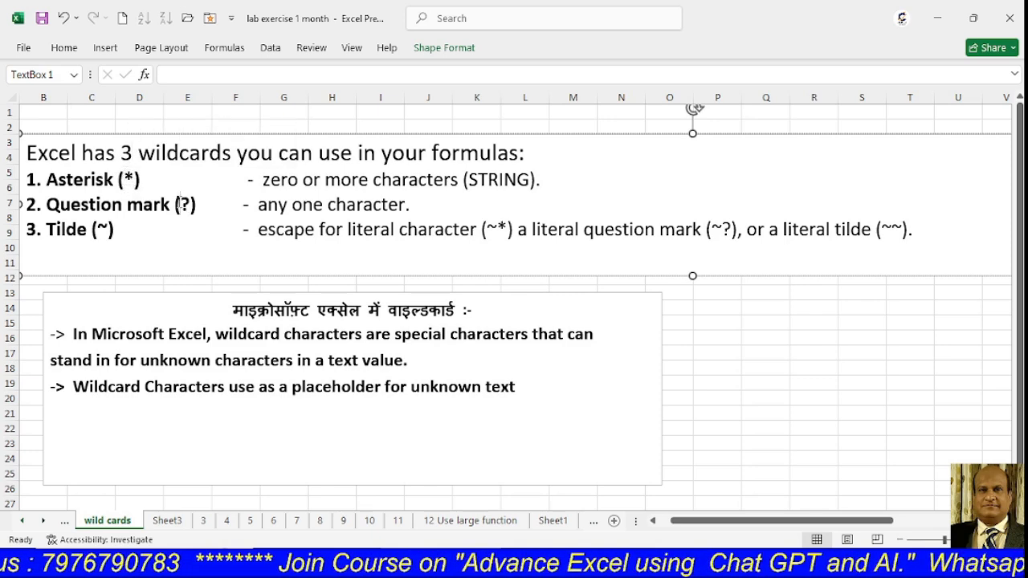
{"action": "left_click_drag", "start_coordinate": [182, 204], "coordinate": [190, 205]}
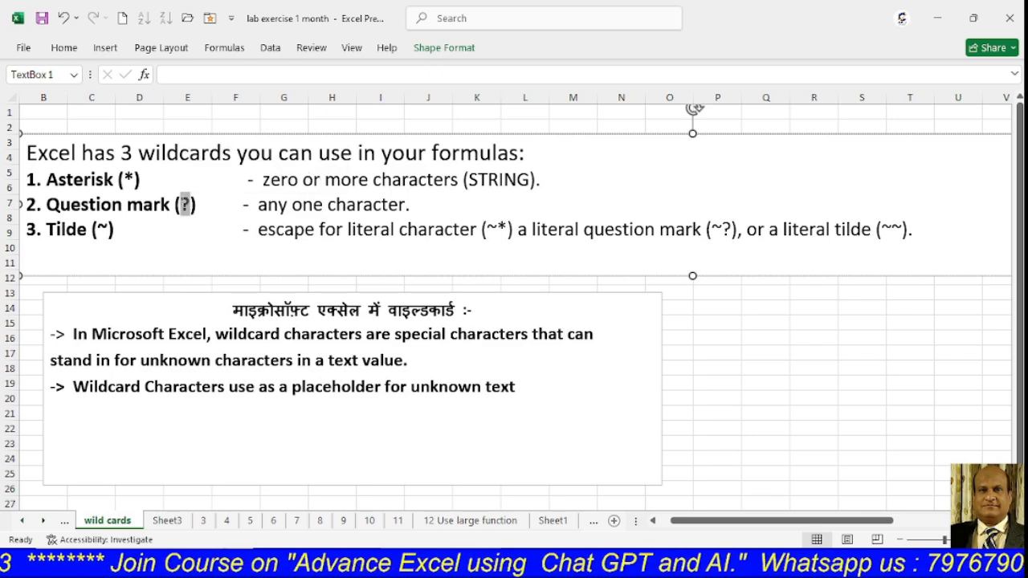
{"action": "left_click", "coordinate": [180, 205]}
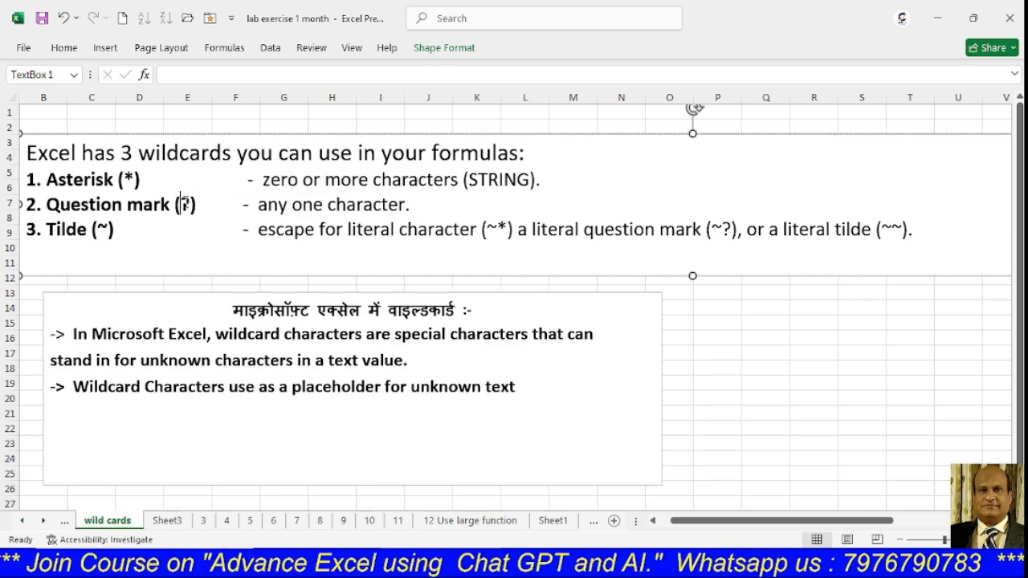
{"action": "left_click", "coordinate": [185, 204]}
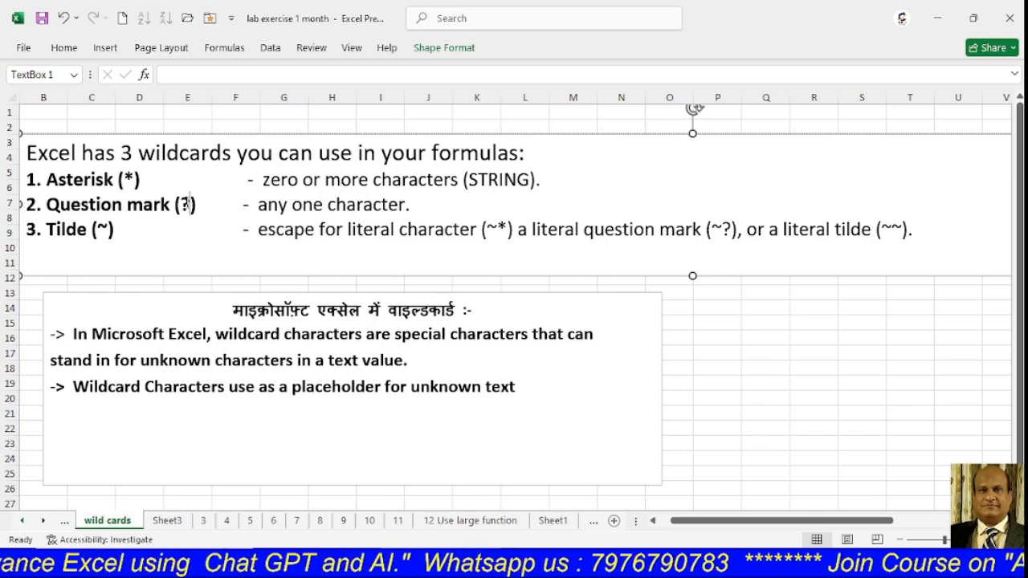
Return to Sheet3 and examine the Taxy Number and Road Tax Due columns of the tax table.
{"action": "left_click", "coordinate": [167, 521]}
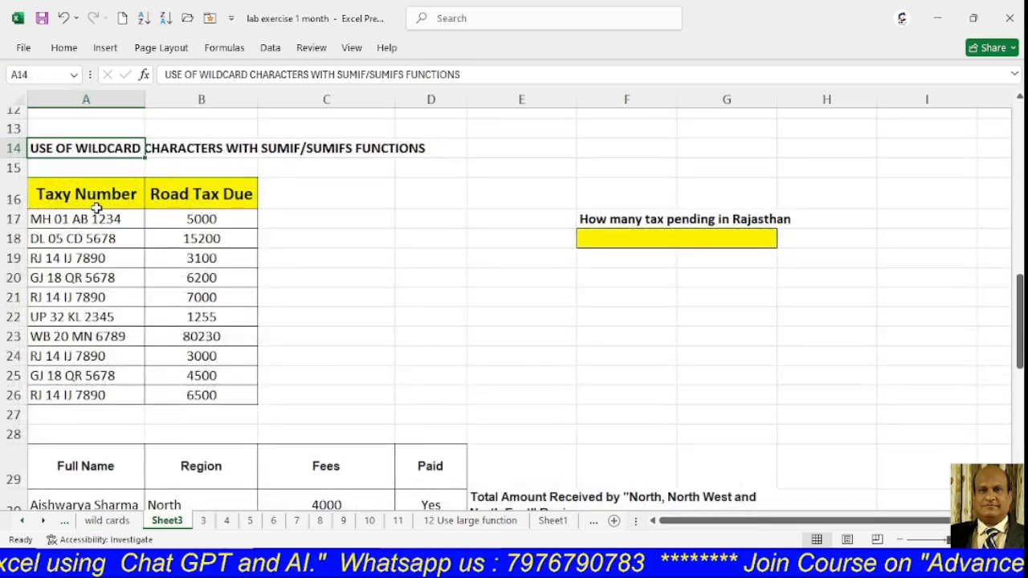
{"action": "left_click_drag", "start_coordinate": [71, 215], "coordinate": [77, 345]}
{"action": "left_click", "coordinate": [175, 199]}
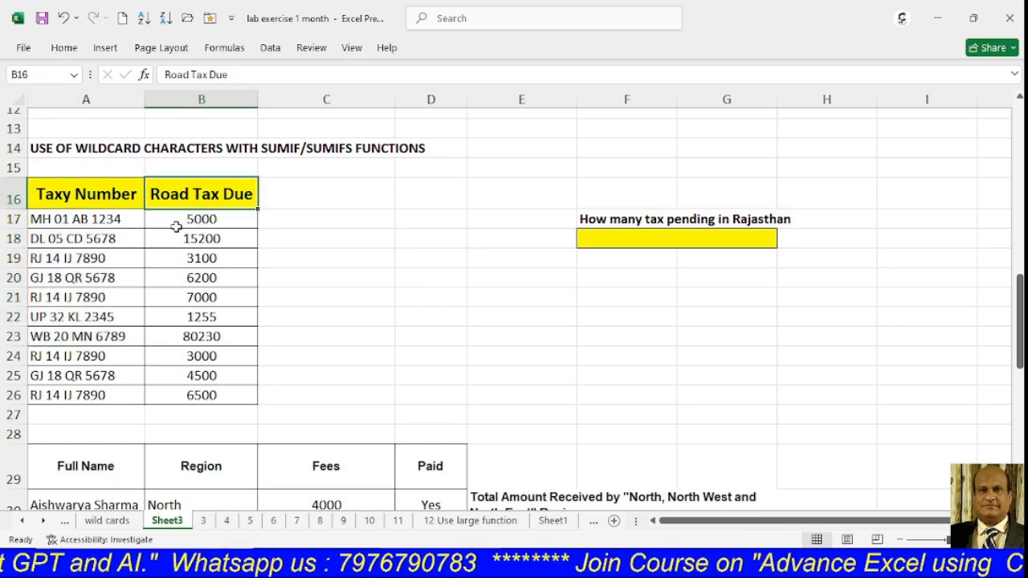
{"action": "left_click", "coordinate": [176, 225]}
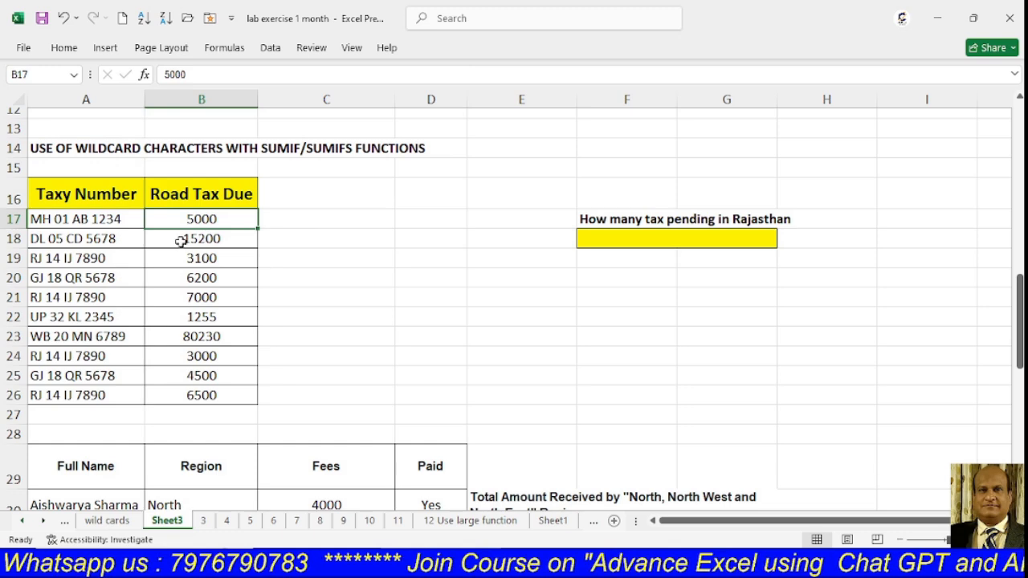
Calculate the pending Rajasthan road tax in F18 with =SUMIFS(B17:B26,A17:A26,"RJ*").
{"action": "left_click", "coordinate": [590, 238]}
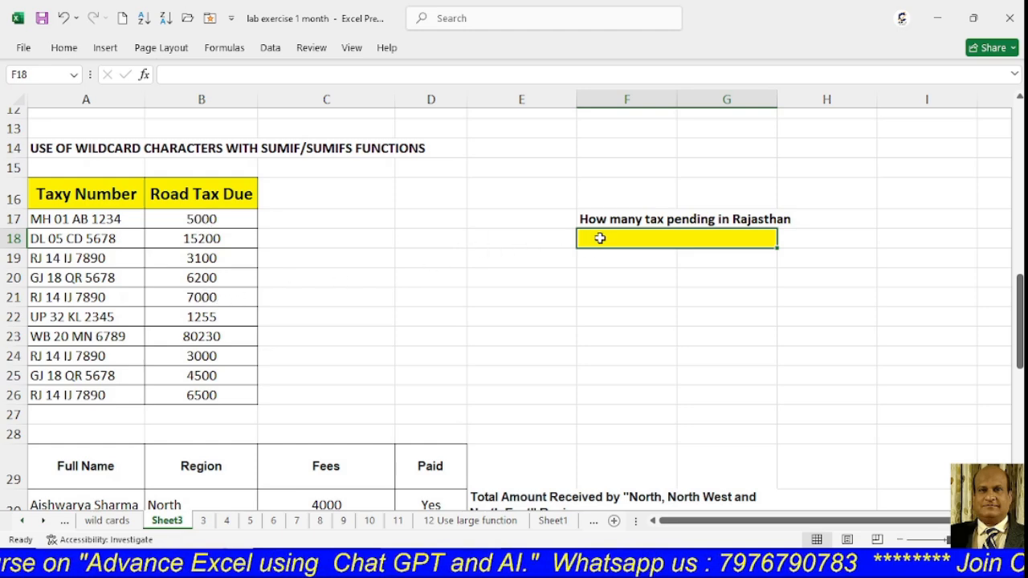
{"action": "type", "text": "="}
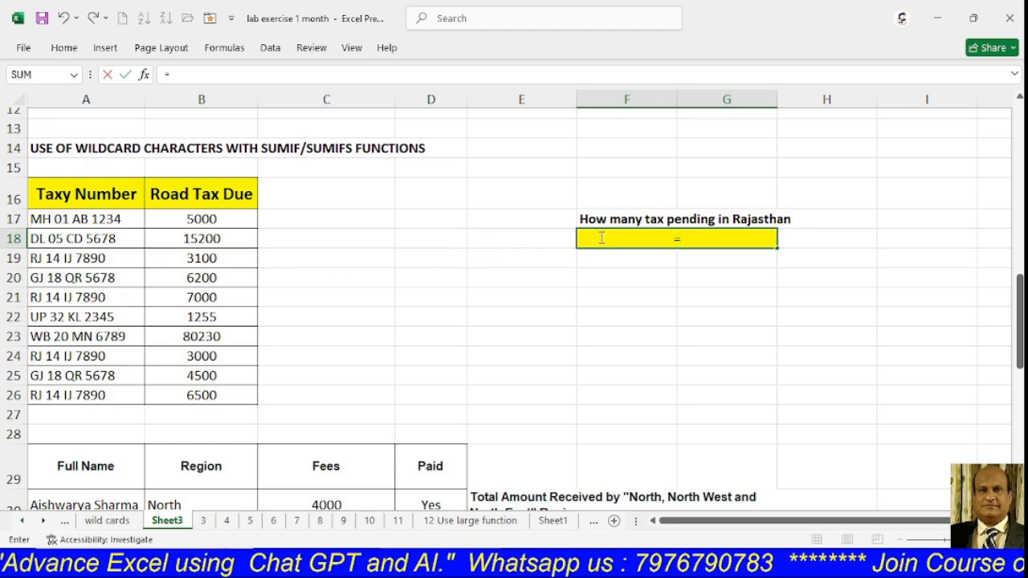
{"action": "type", "text": "SUMIFS"}
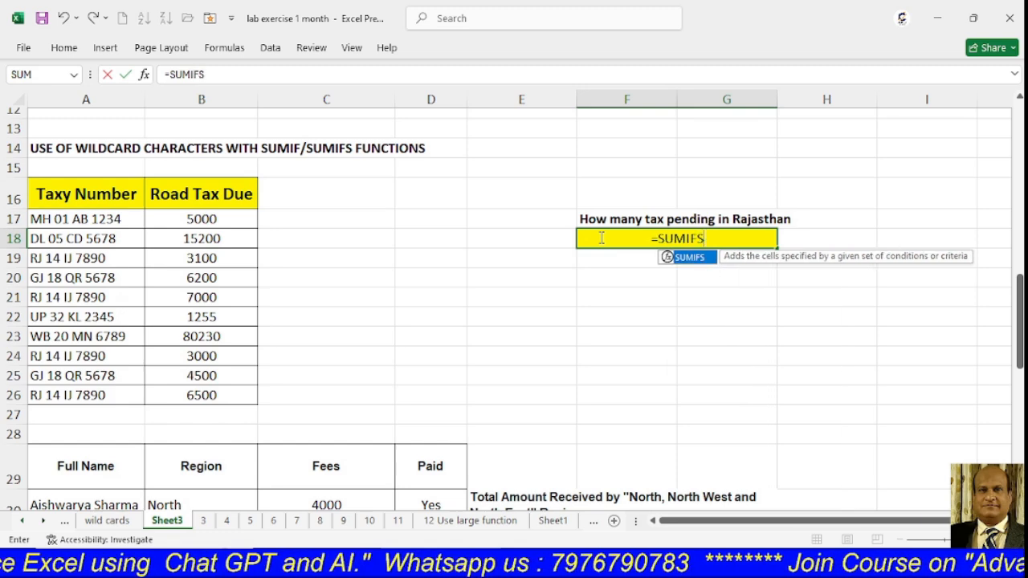
{"action": "type", "text": "("}
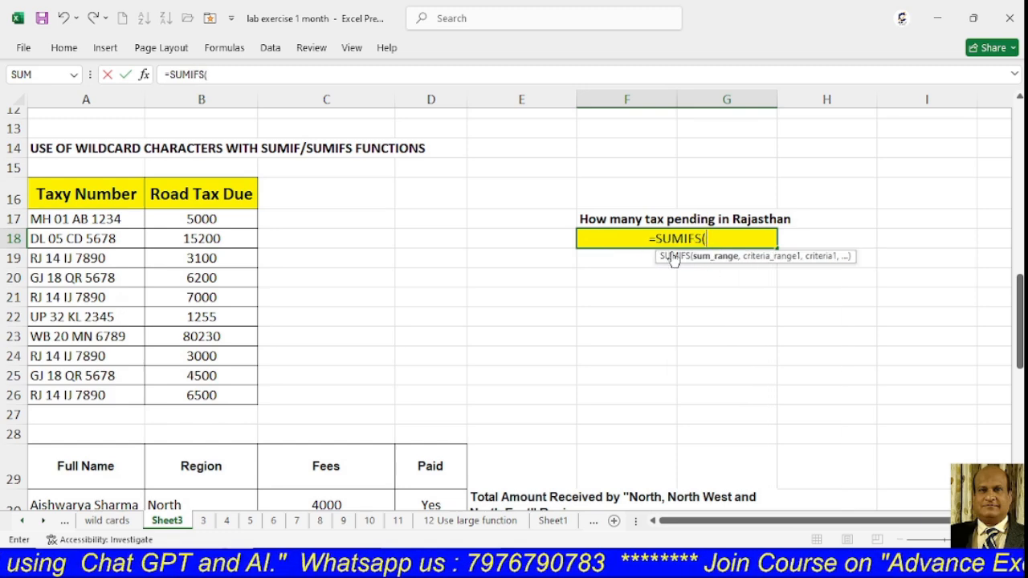
{"action": "left_click_drag", "start_coordinate": [201, 220], "coordinate": [195, 385]}
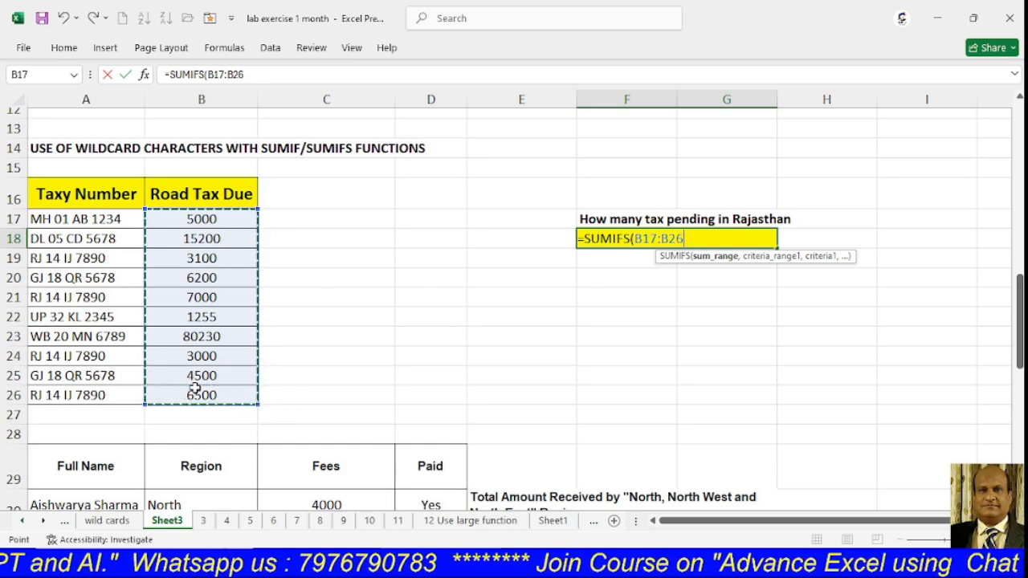
{"action": "type", "text": ","}
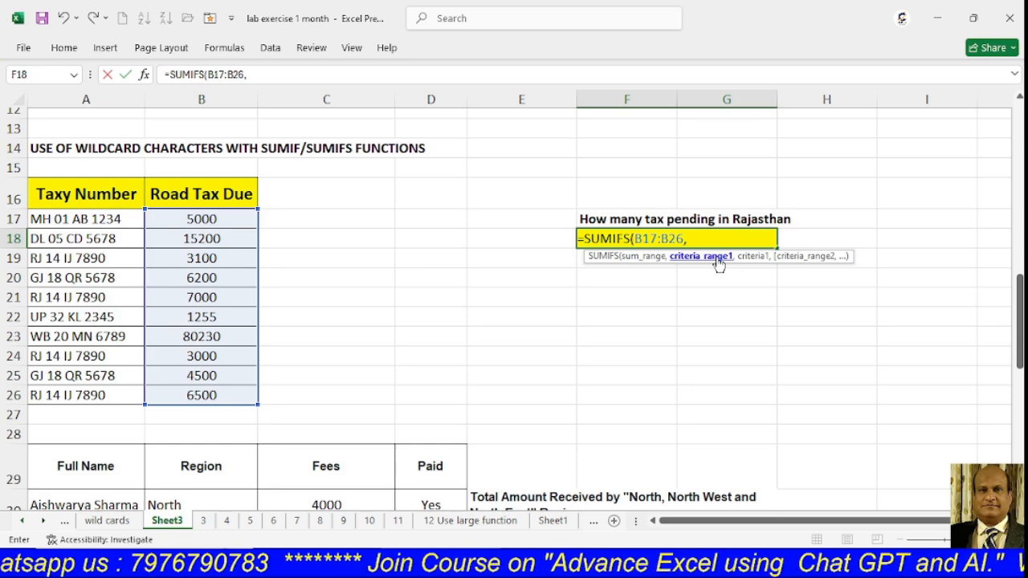
{"action": "left_click", "coordinate": [74, 218]}
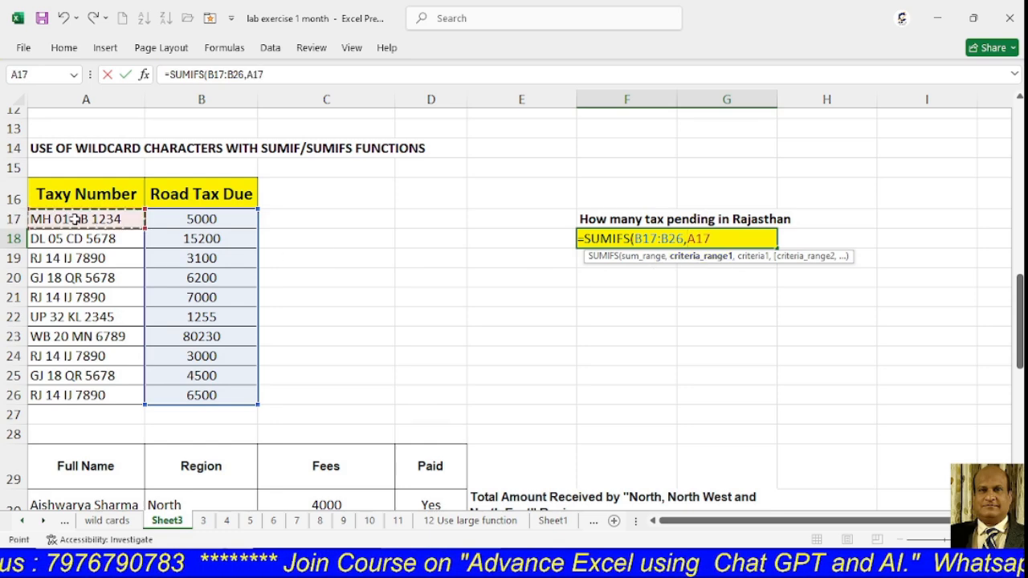
{"action": "left_click_drag", "start_coordinate": [74, 218], "coordinate": [77, 387]}
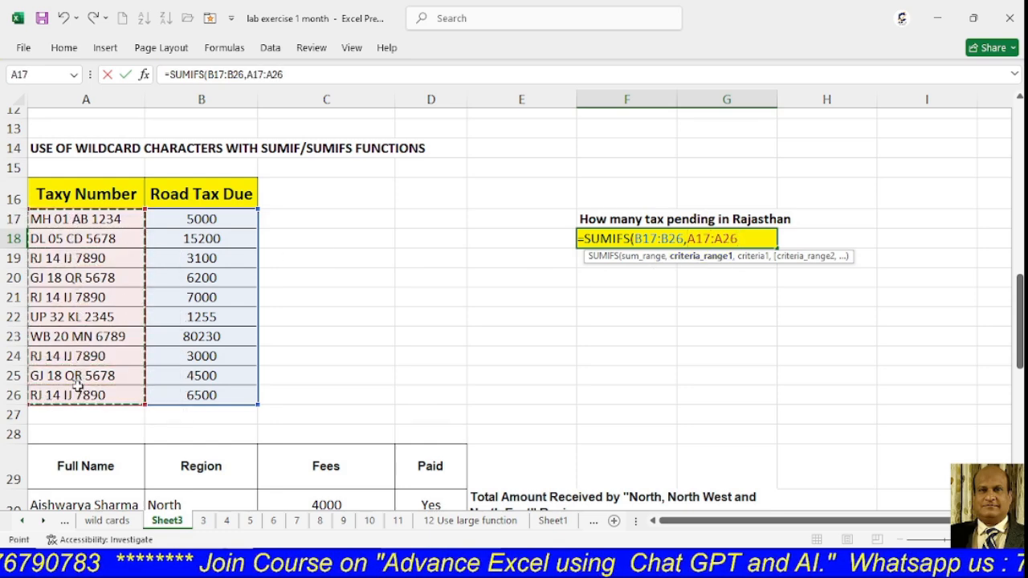
{"action": "type", "text": ","}
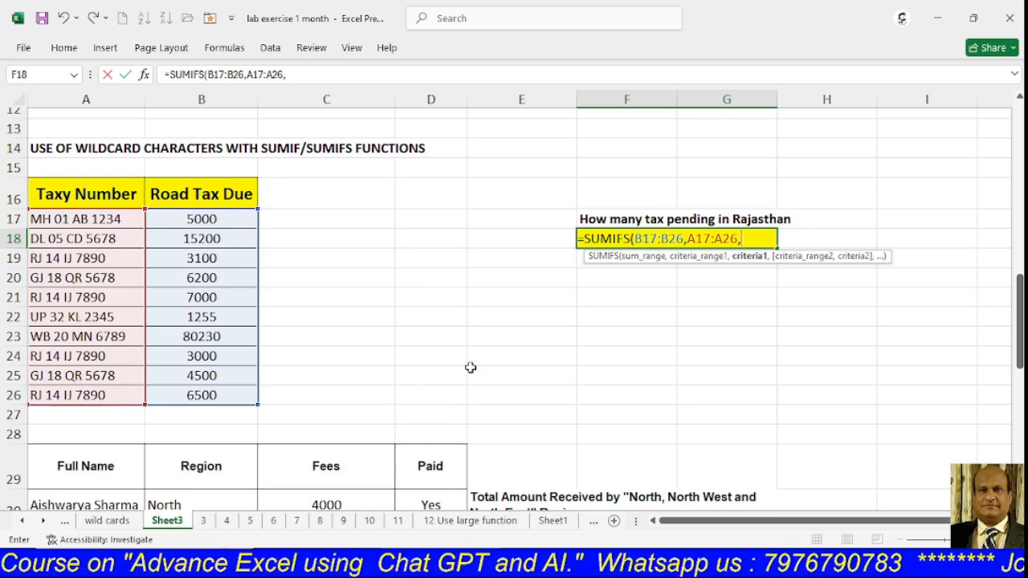
{"action": "type", "text": "\"RJ*"}
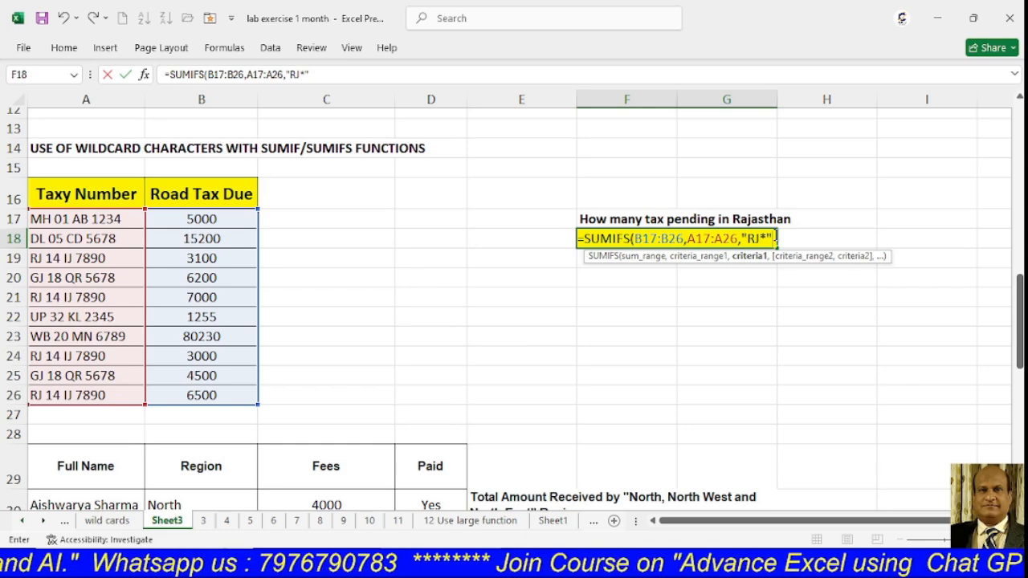
{"action": "type", "text": ")"}
{"action": "key", "text": "Return"}
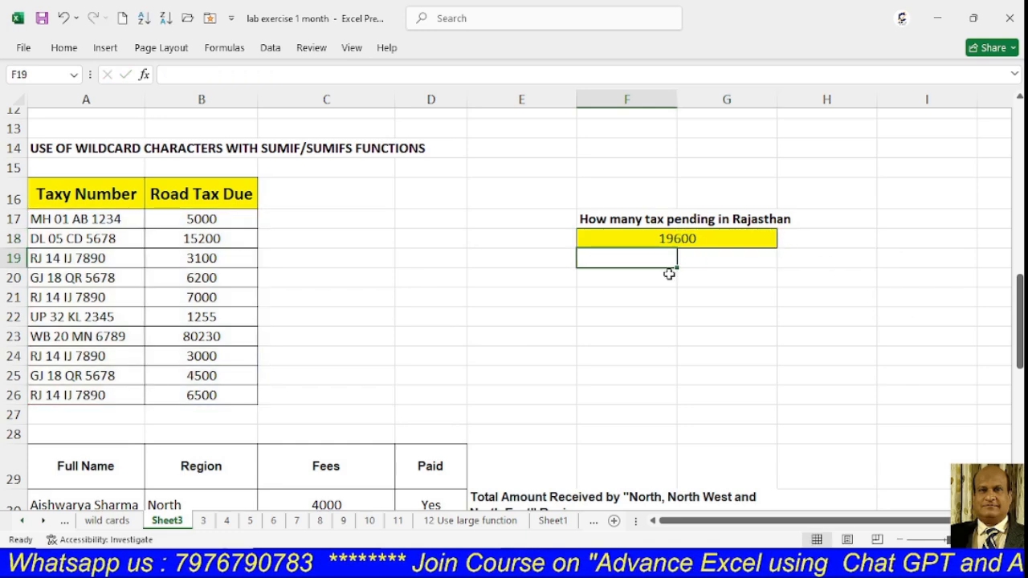
Check the Rajasthan SUMIFS formula in F18 against the RJ rows of the road tax table.
{"action": "left_click", "coordinate": [681, 240]}
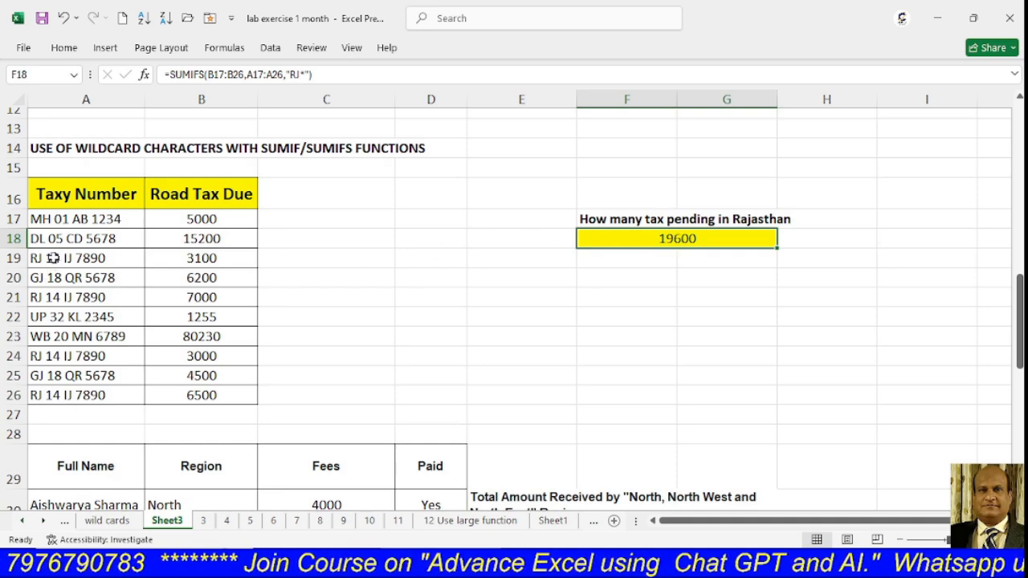
{"action": "left_click_drag", "start_coordinate": [50, 258], "coordinate": [185, 261]}
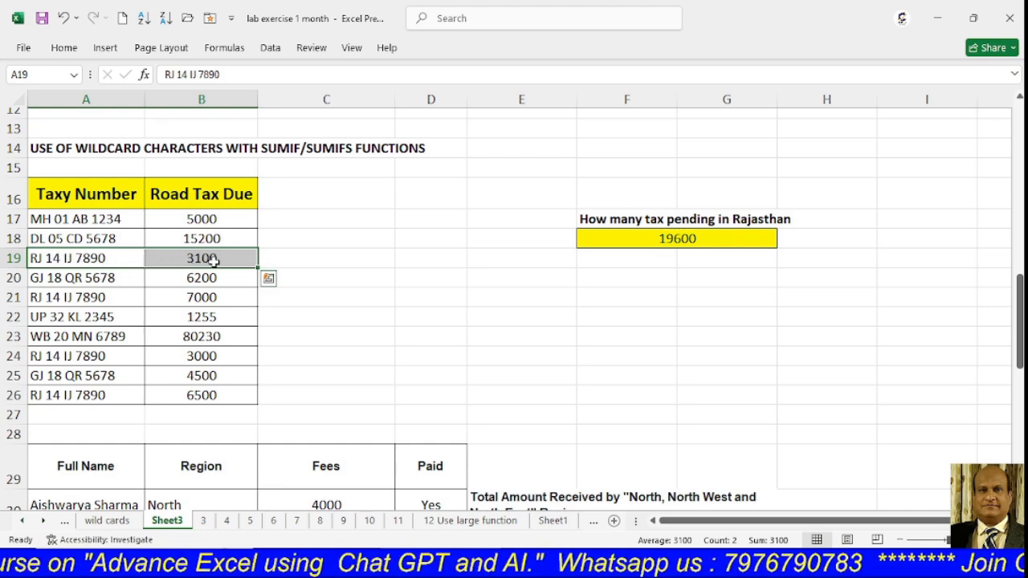
{"action": "left_click_drag", "start_coordinate": [112, 297], "coordinate": [177, 297]}
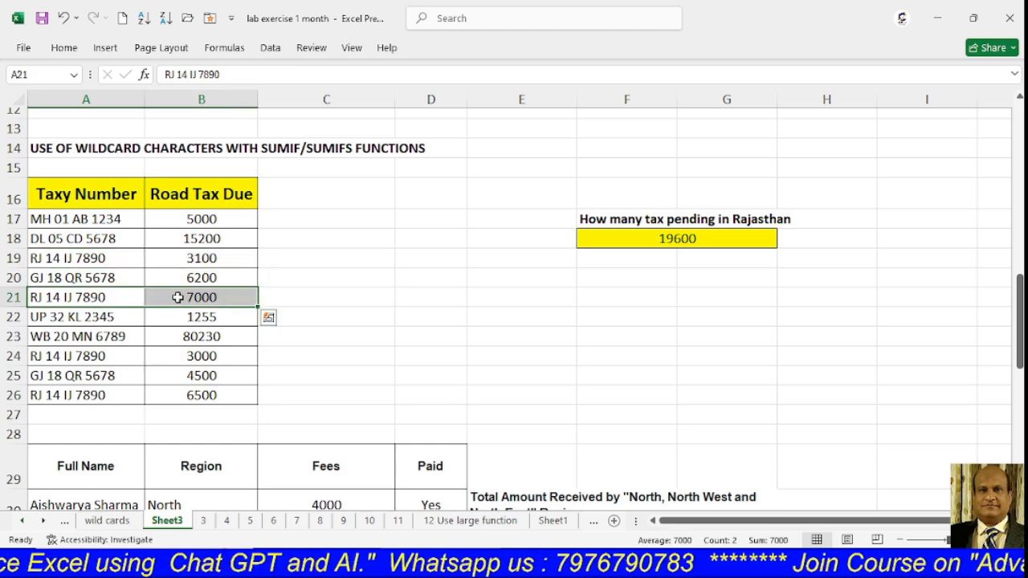
{"action": "left_click_drag", "start_coordinate": [73, 356], "coordinate": [189, 354]}
{"action": "left_click", "coordinate": [70, 395]}
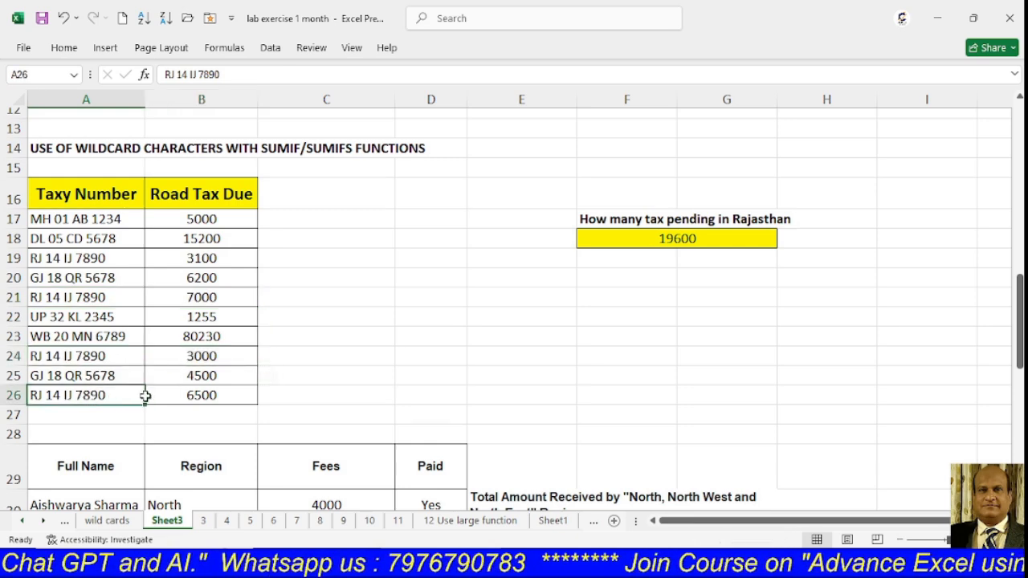
{"action": "left_click_drag", "start_coordinate": [146, 395], "coordinate": [170, 394]}
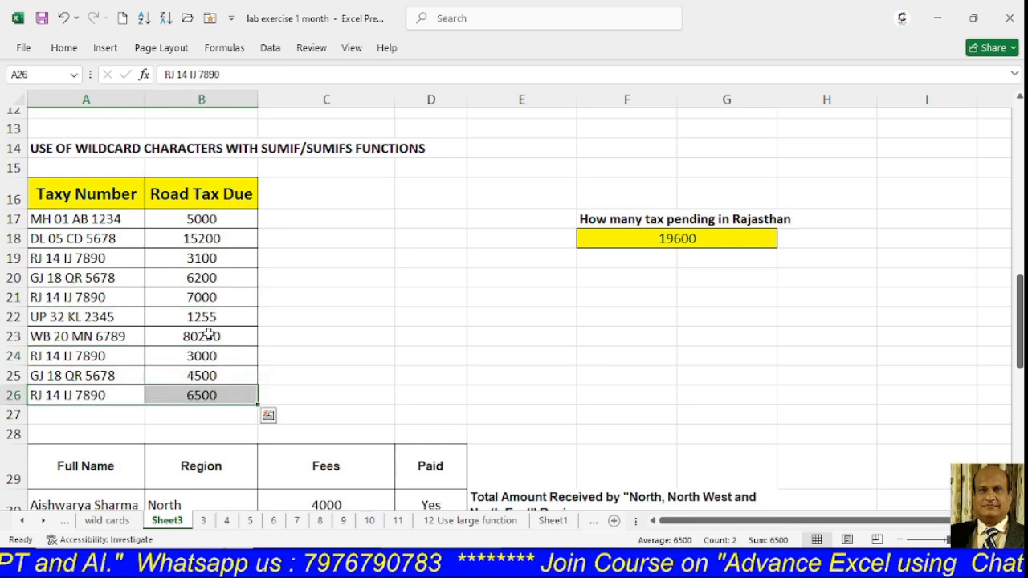
{"action": "left_click", "coordinate": [622, 241]}
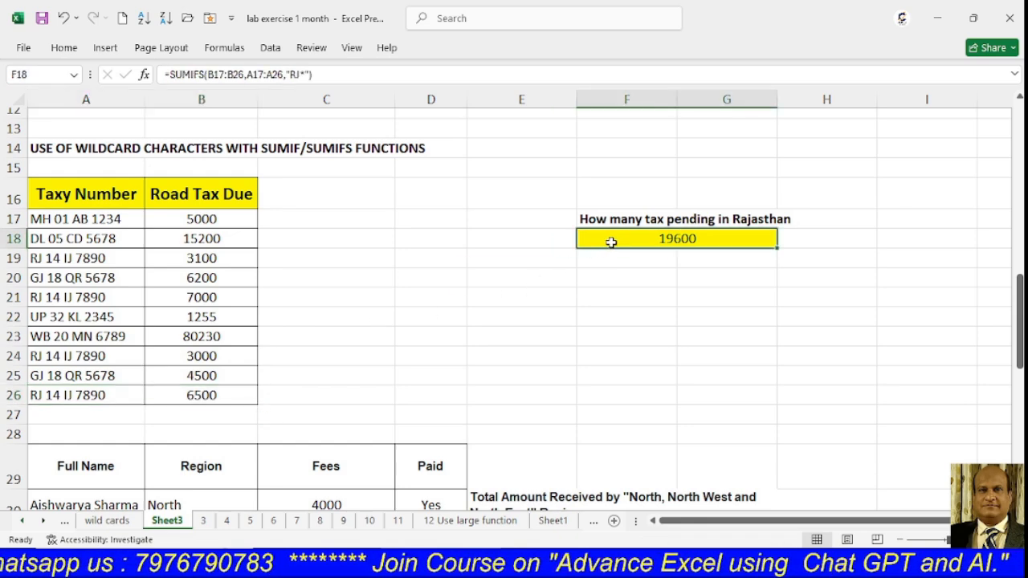
{"action": "double_click", "coordinate": [611, 242]}
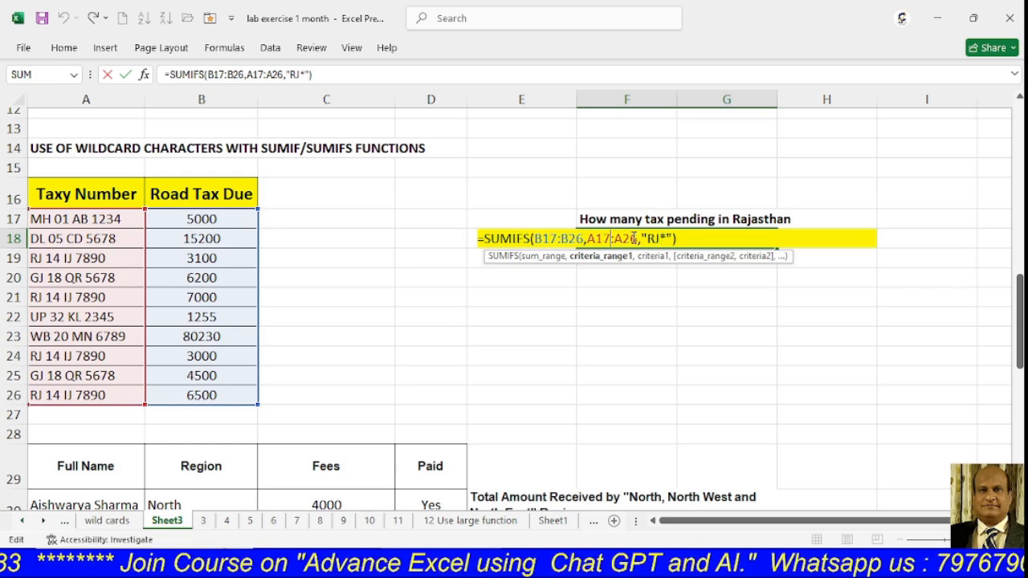
{"action": "key", "text": "Return"}
Examine the Full Name, Region, Fees and Paid columns of the fees table starting at row 29.
{"action": "key", "text": "Down"}
{"action": "key", "text": "Down"}
{"action": "key", "text": "Down"}
{"action": "key", "text": "Down"}
{"action": "key", "text": "Down"}
{"action": "key", "text": "Down"}
{"action": "key", "text": "Down"}
{"action": "key", "text": "Down"}
{"action": "key", "text": "Down"}
{"action": "key", "text": "Down"}
{"action": "key", "text": "Down"}
{"action": "key", "text": "Down"}
{"action": "key", "text": "Down"}
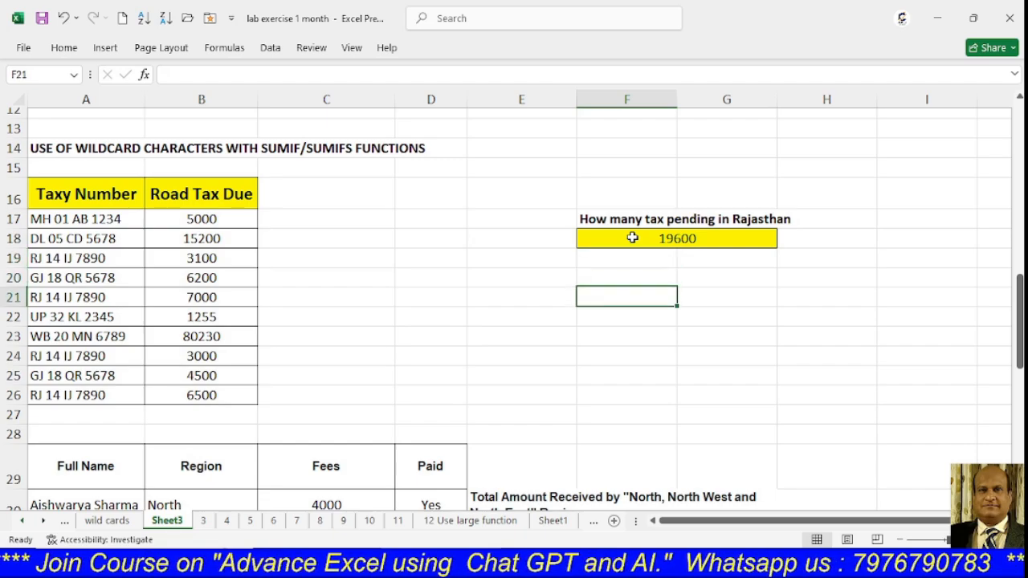
{"action": "scroll", "coordinate": [631, 236], "scroll_direction": "down", "scroll_amount": 4}
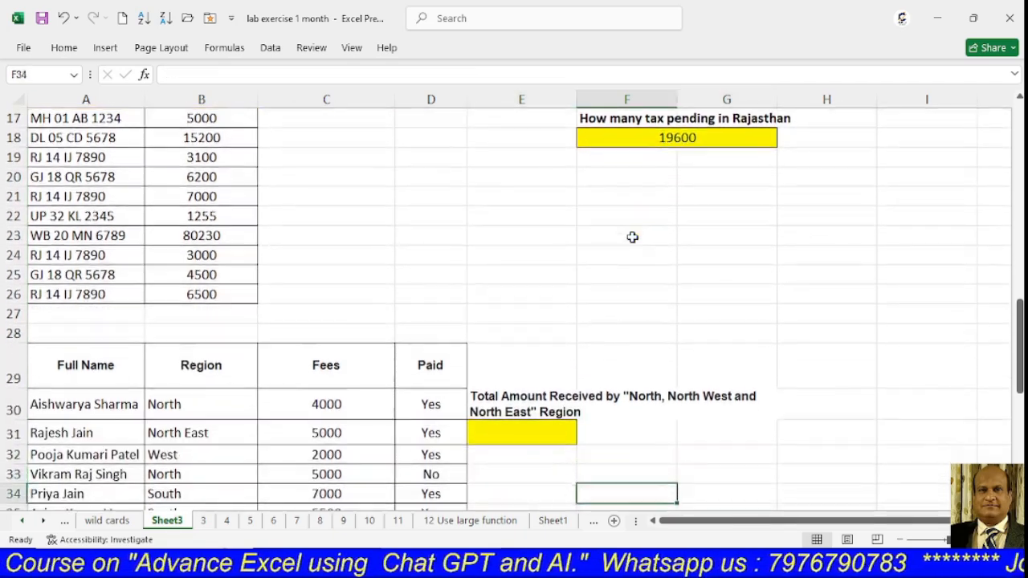
{"action": "left_click_drag", "start_coordinate": [80, 228], "coordinate": [83, 378]}
{"action": "left_click", "coordinate": [77, 298]}
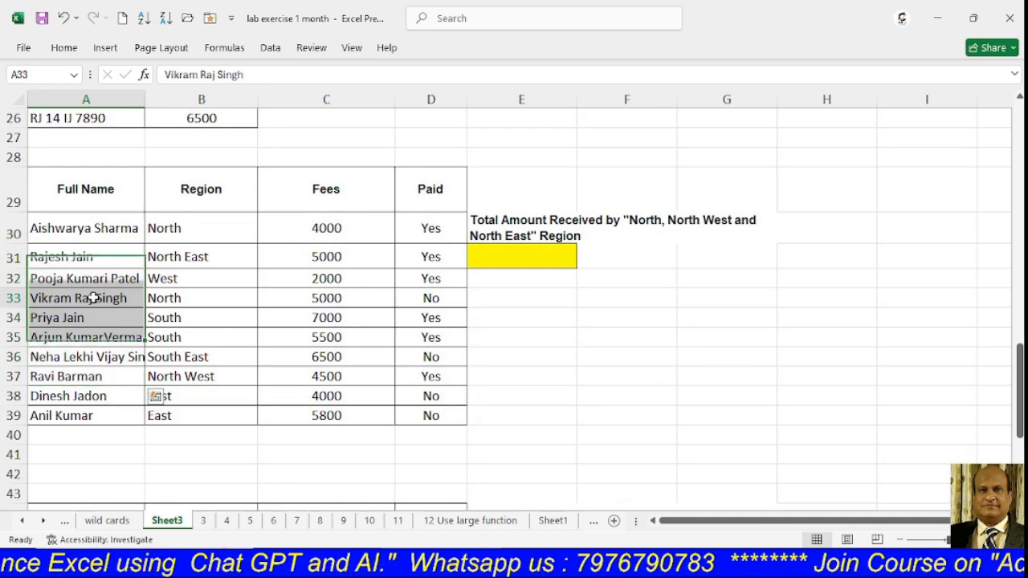
{"action": "left_click_drag", "start_coordinate": [80, 193], "coordinate": [65, 366]}
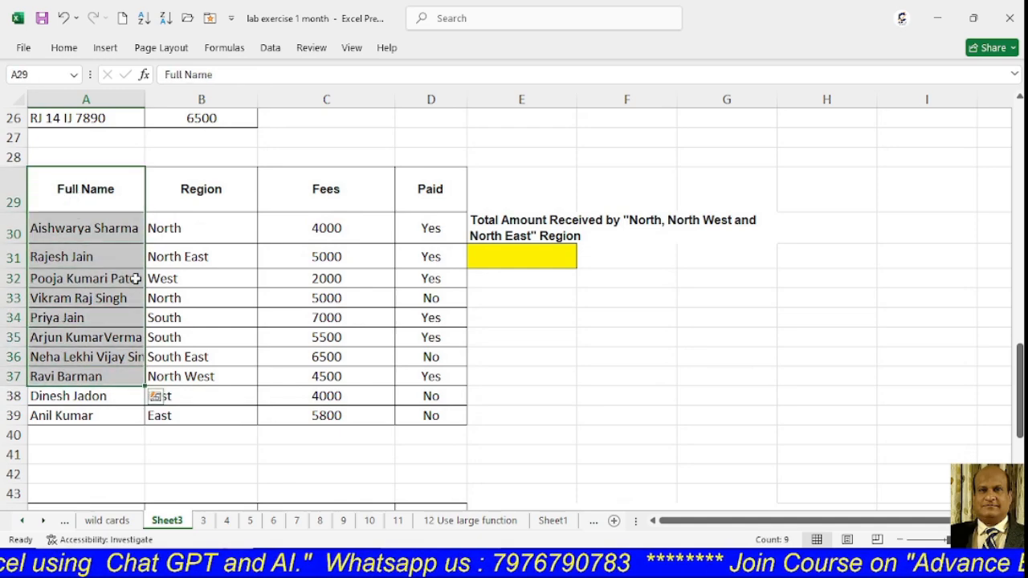
{"action": "left_click_drag", "start_coordinate": [179, 197], "coordinate": [183, 363]}
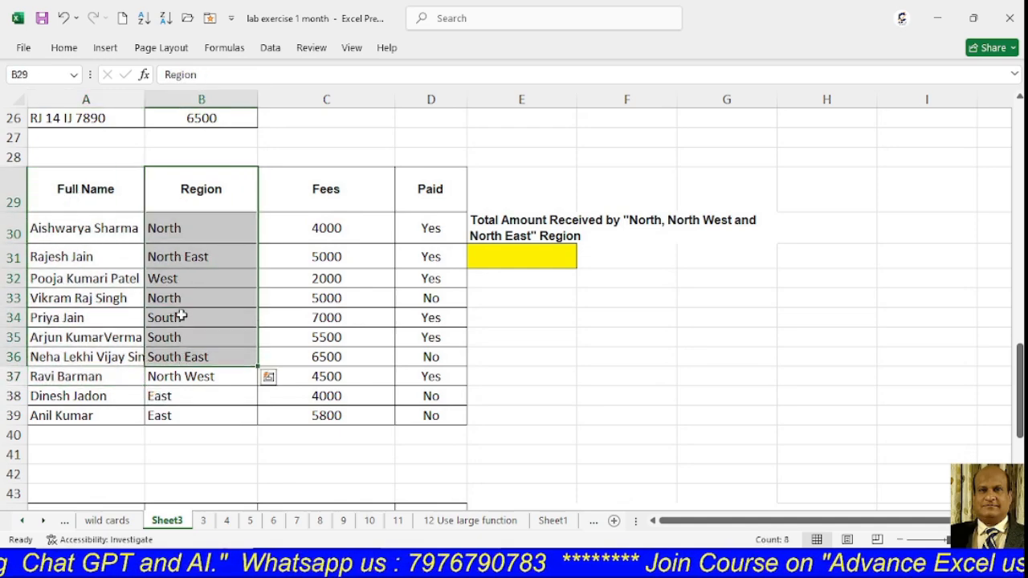
{"action": "left_click", "coordinate": [165, 255]}
{"action": "left_click_drag", "start_coordinate": [288, 191], "coordinate": [317, 398]}
{"action": "left_click_drag", "start_coordinate": [427, 191], "coordinate": [431, 336]}
{"action": "left_click", "coordinate": [425, 228]}
{"action": "left_click", "coordinate": [423, 198]}
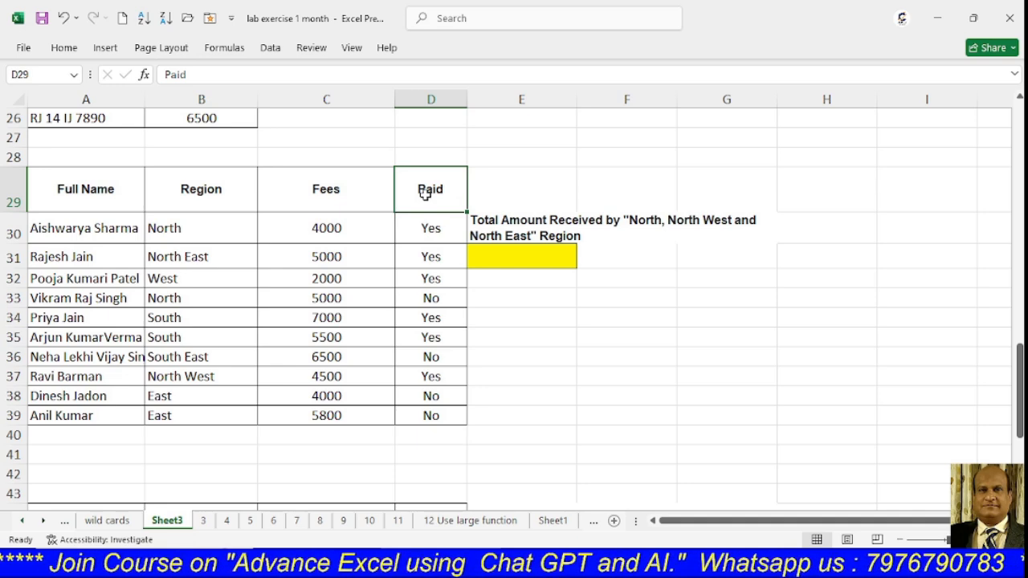
Examine the Paid, Region and Fees columns together with the task heading in E30 about fees received from the North regions.
{"action": "left_click", "coordinate": [423, 221]}
{"action": "left_click", "coordinate": [428, 296]}
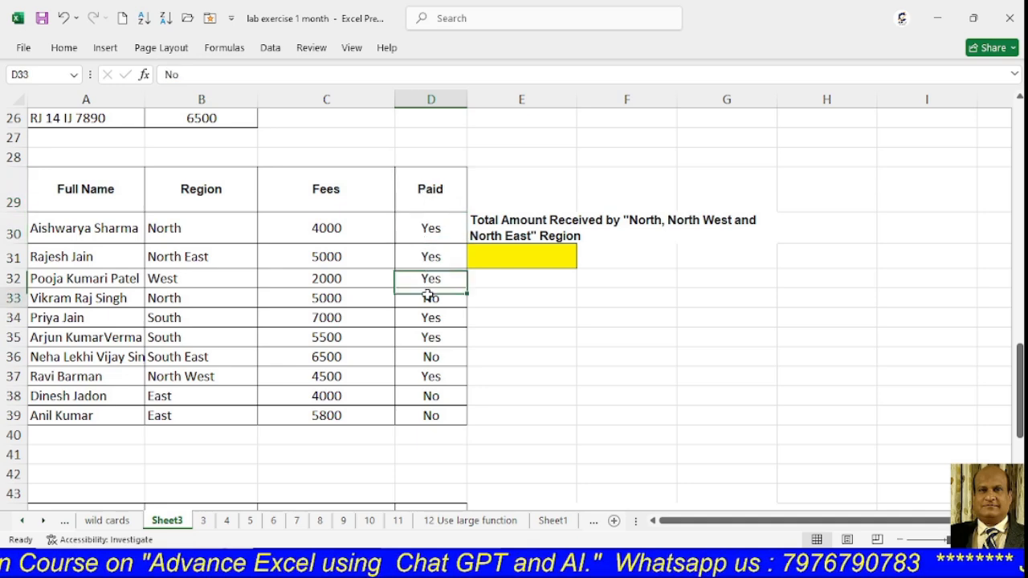
{"action": "left_click", "coordinate": [500, 220]}
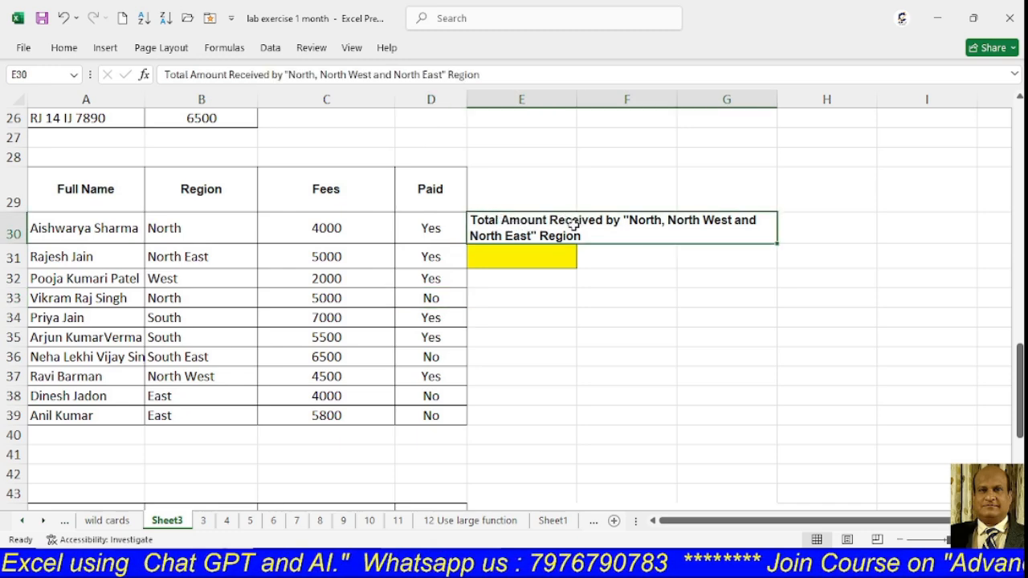
{"action": "left_click", "coordinate": [483, 254]}
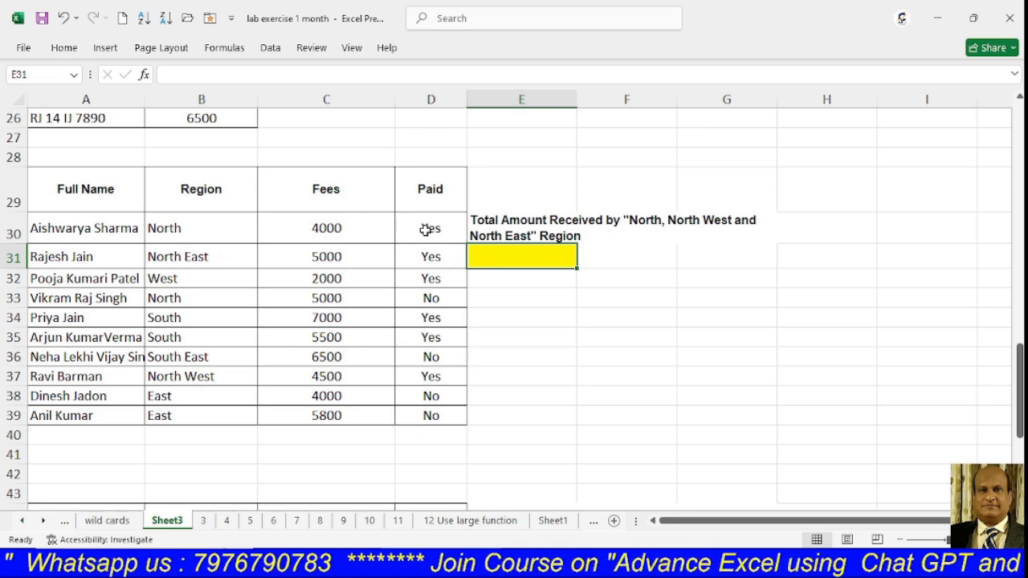
{"action": "left_click_drag", "start_coordinate": [433, 229], "coordinate": [434, 395]}
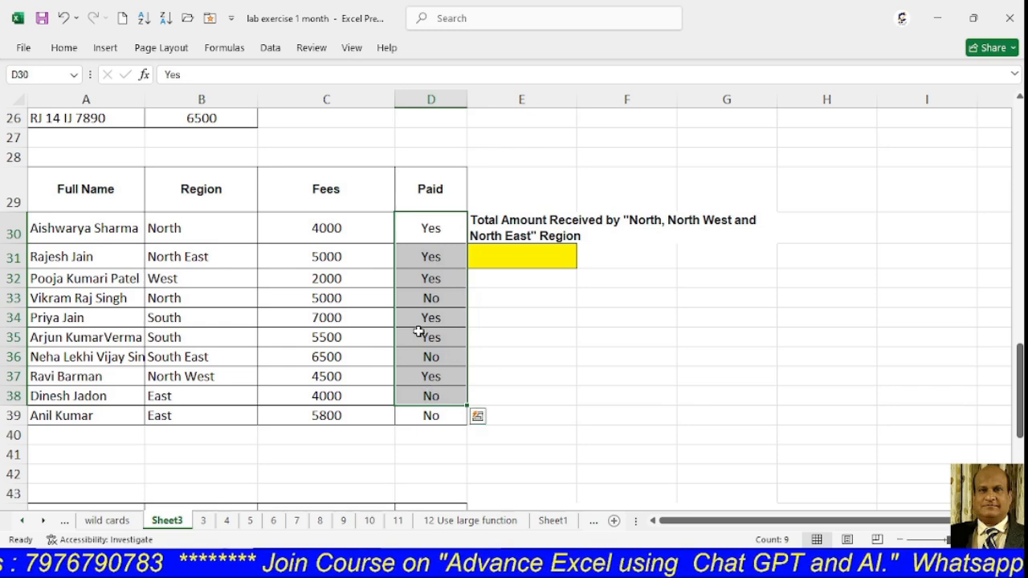
{"action": "left_click", "coordinate": [423, 234]}
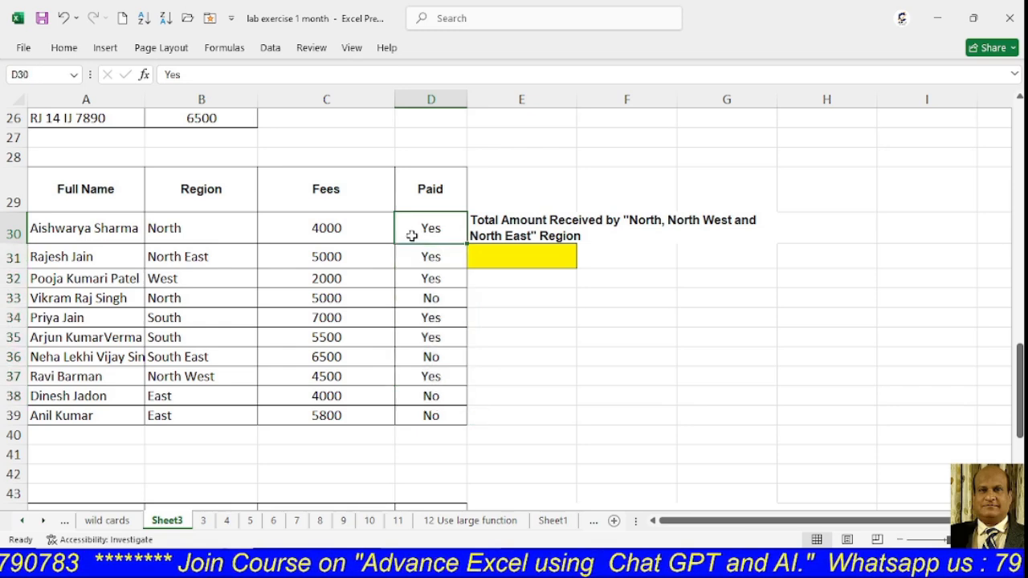
{"action": "left_click_drag", "start_coordinate": [204, 229], "coordinate": [200, 257]}
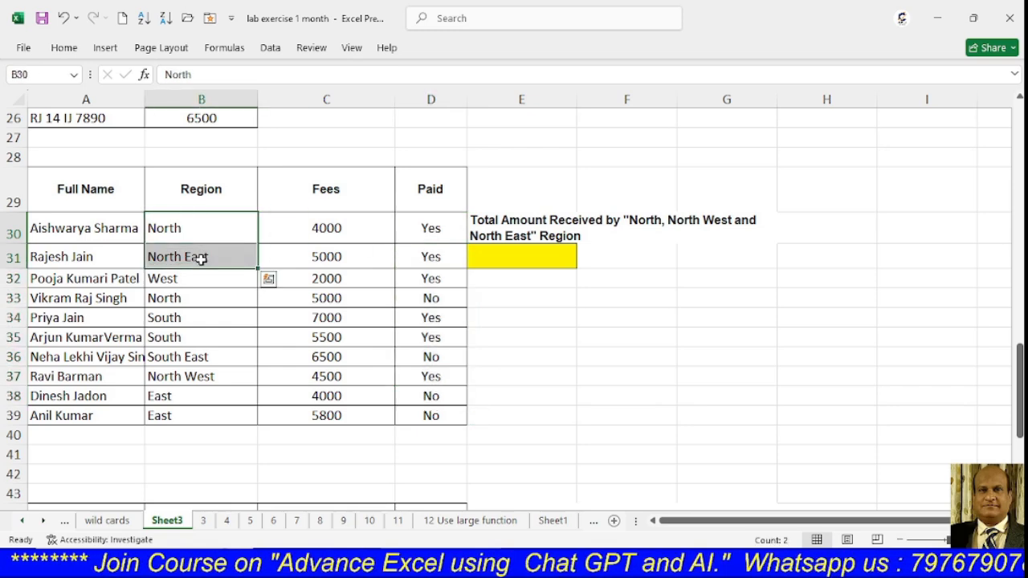
{"action": "left_click", "coordinate": [194, 234]}
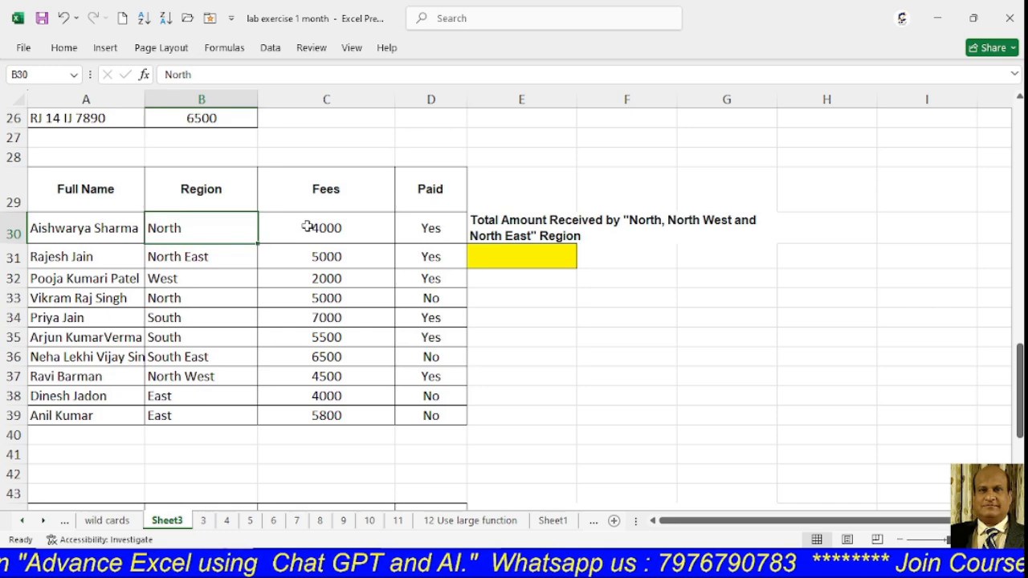
{"action": "left_click_drag", "start_coordinate": [305, 227], "coordinate": [307, 282]}
{"action": "left_click", "coordinate": [343, 273]}
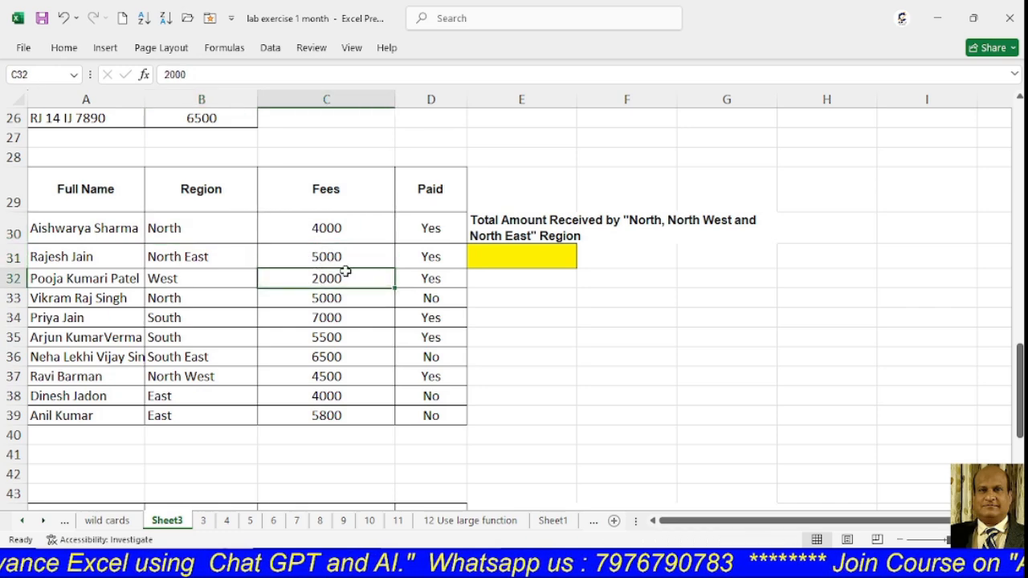
Start a SUMIFS formula in E31 with the Fees values C30:C39 as the sum range.
{"action": "left_click", "coordinate": [545, 255]}
{"action": "type", "text": "=S"}
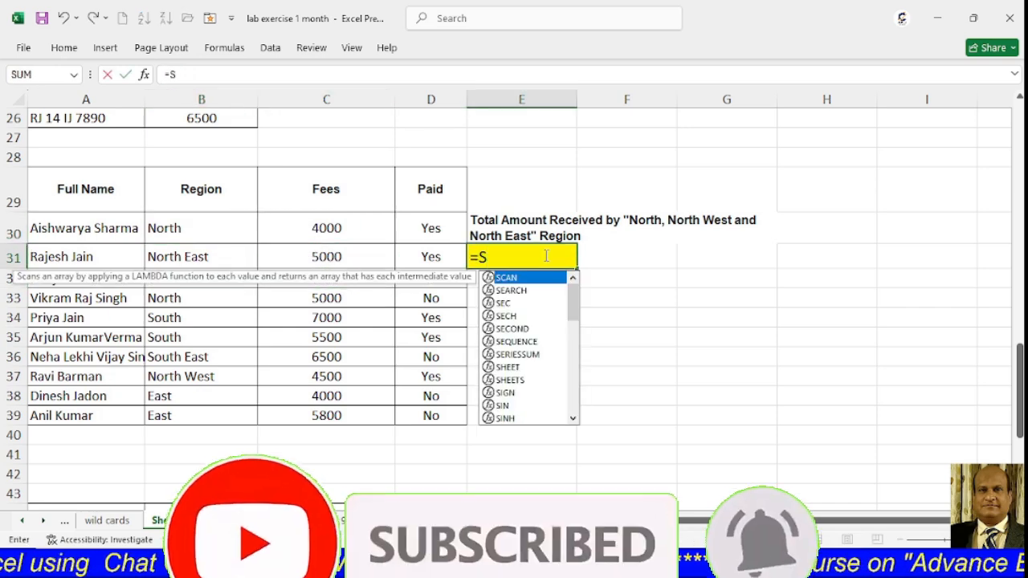
{"action": "type", "text": "UMIFS"}
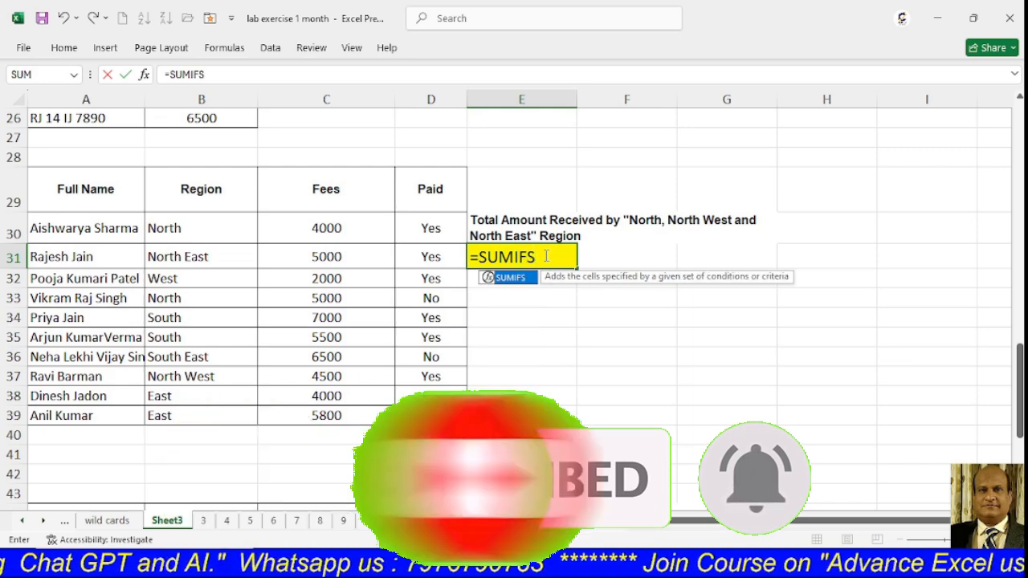
{"action": "type", "text": "("}
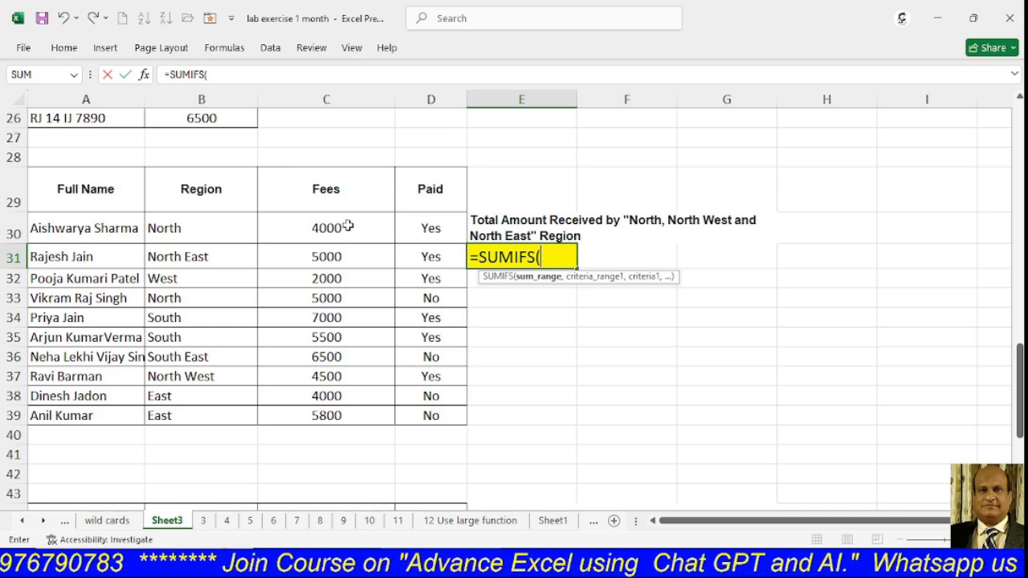
{"action": "left_click_drag", "start_coordinate": [348, 226], "coordinate": [335, 381]}
{"action": "left_click_drag", "start_coordinate": [334, 407], "coordinate": [335, 413]}
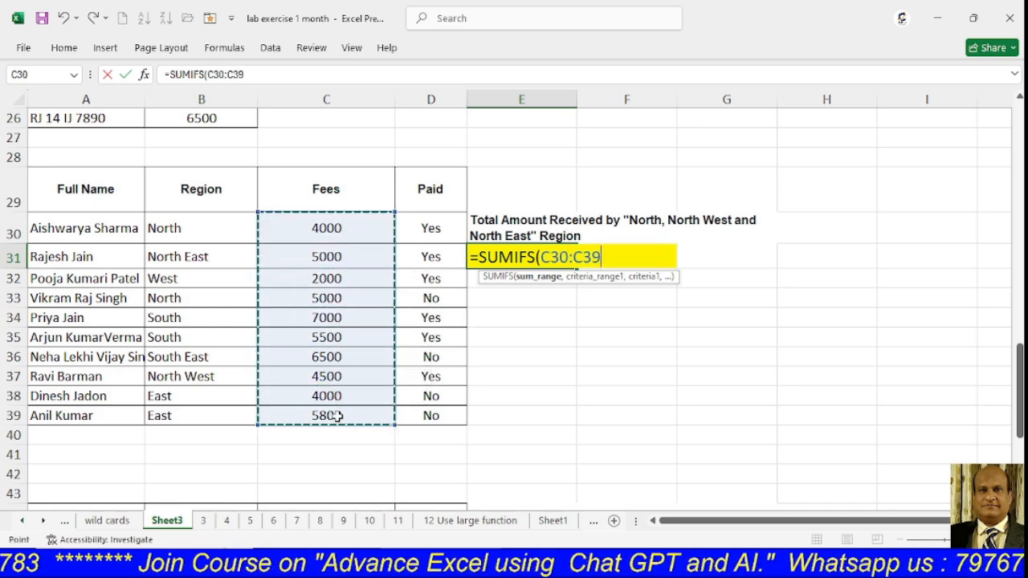
{"action": "type", "text": ","}
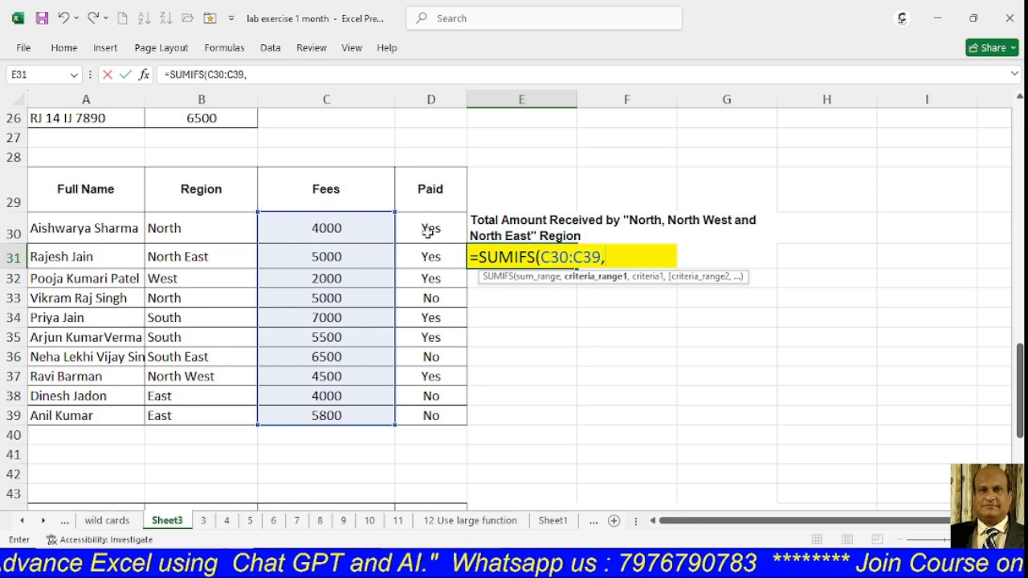
Add the Paid column D30:D39 as the first criteria range with the criterion "Yes".
{"action": "left_click_drag", "start_coordinate": [430, 228], "coordinate": [434, 413]}
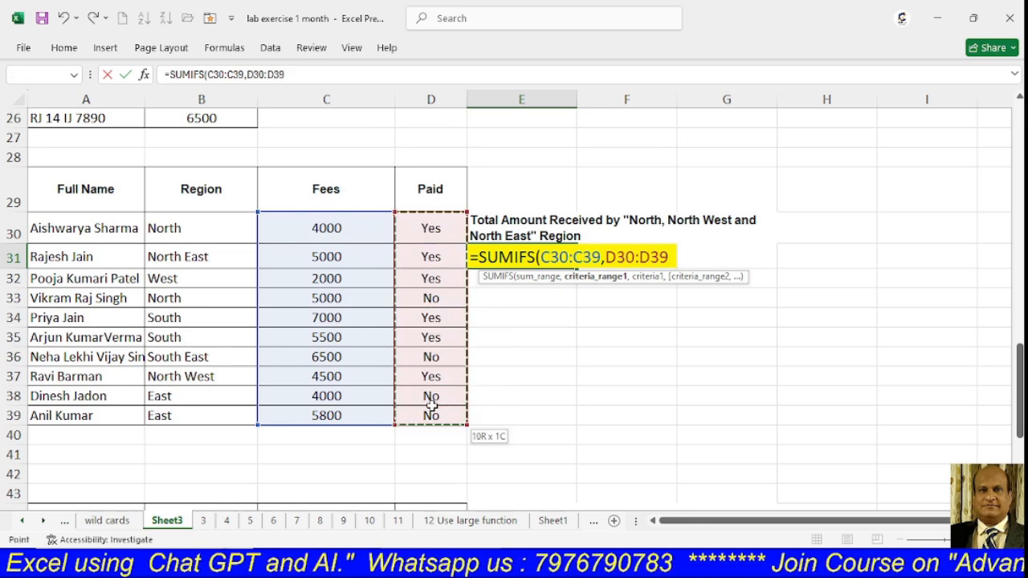
{"action": "type", "text": ","}
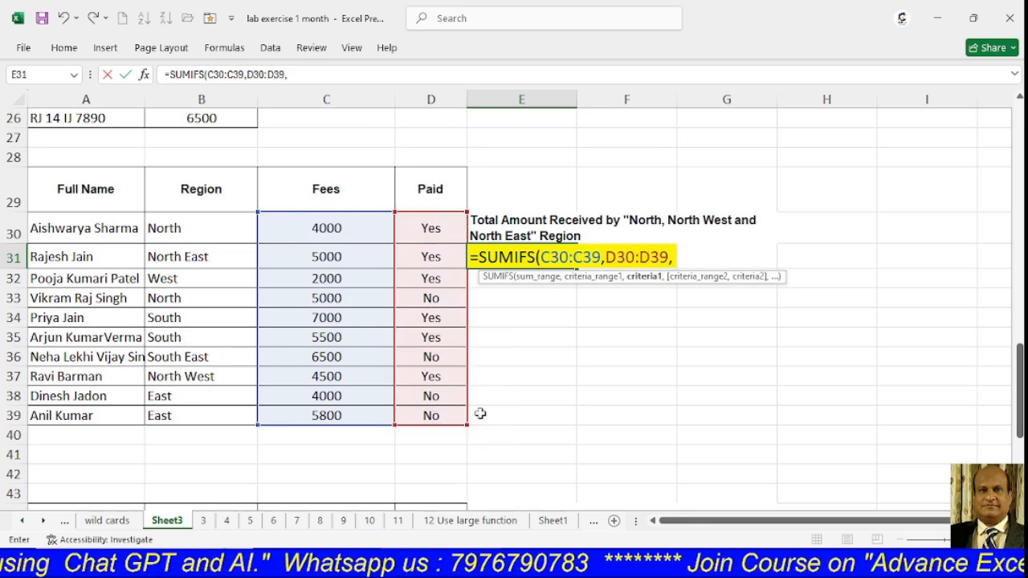
{"action": "type", "text": "\"Yes"}
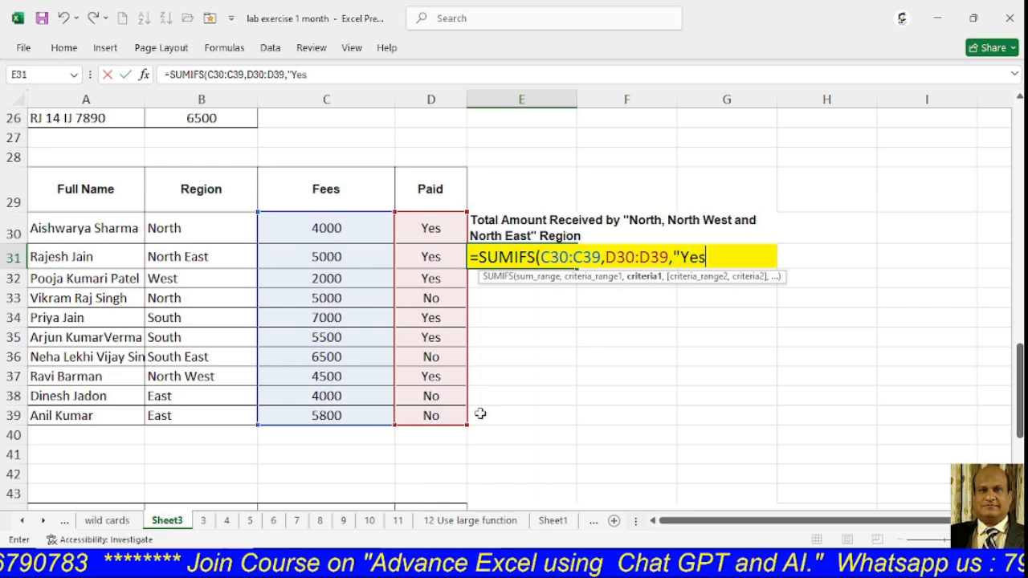
{"action": "type", "text": "\","}
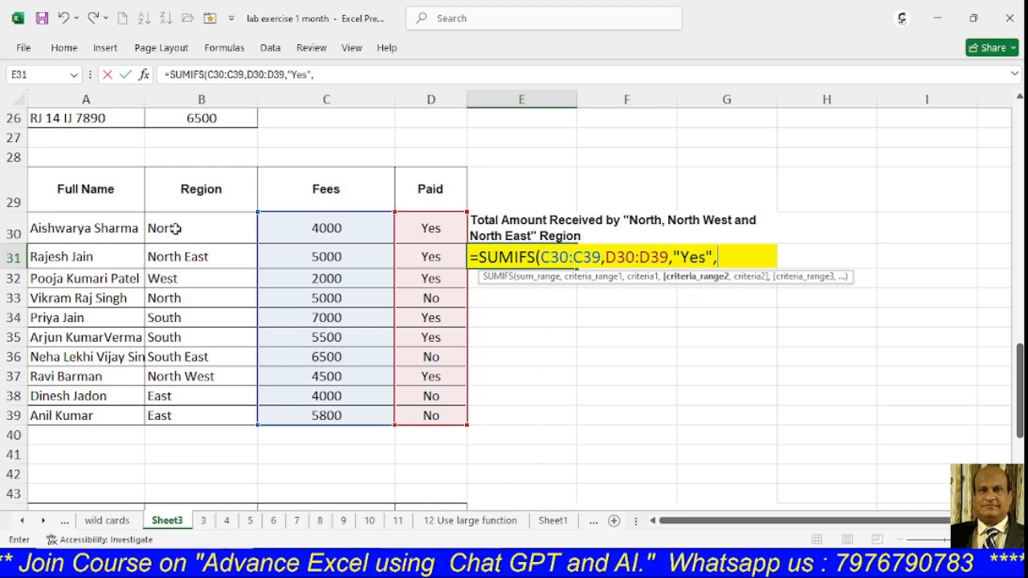
Add the Region column B30:B39 with the wildcard criterion "North*" and complete the SUMIFS formula in E31.
{"action": "left_click_drag", "start_coordinate": [171, 228], "coordinate": [175, 410]}
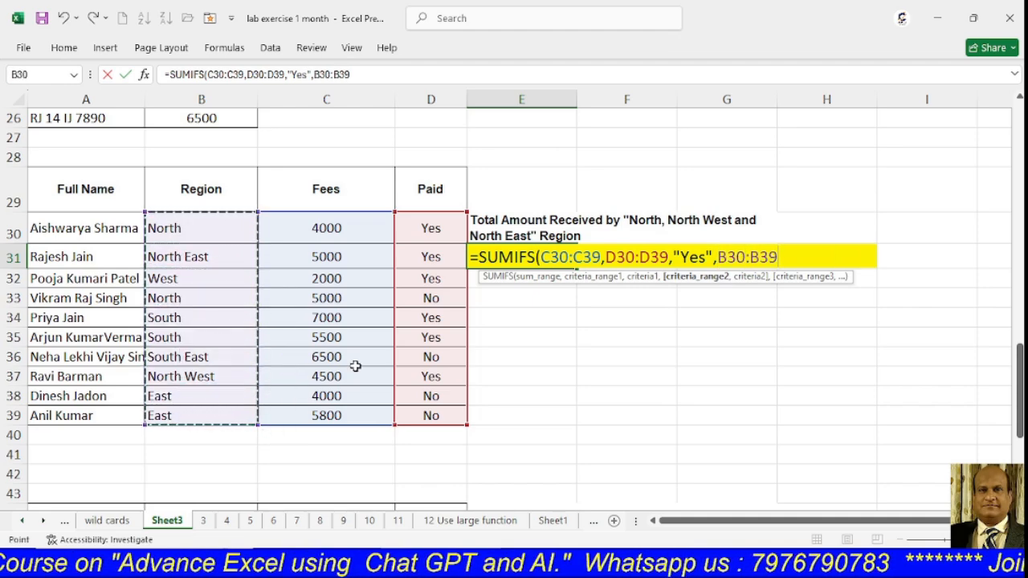
{"action": "type", "text": ","}
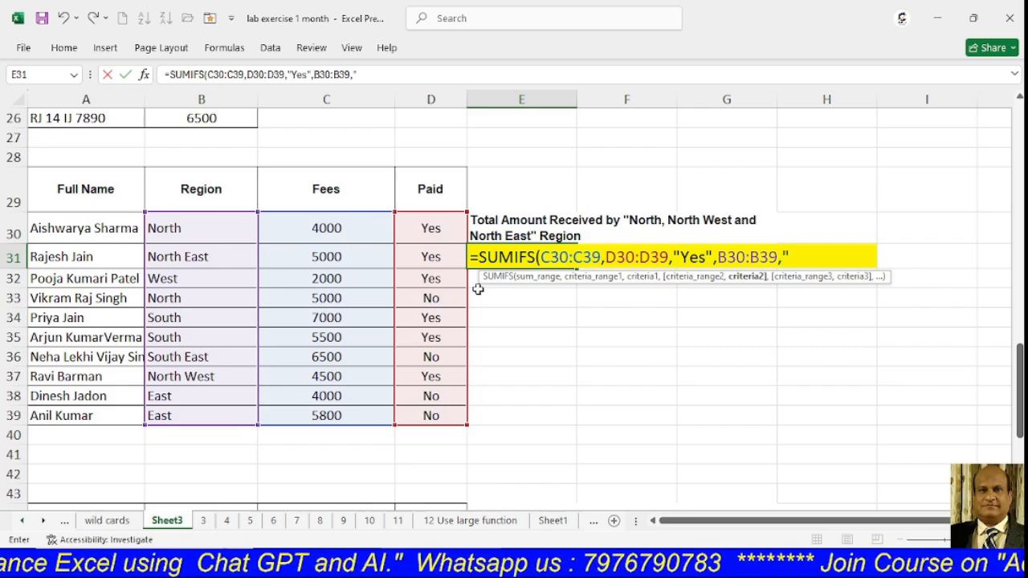
{"action": "type", "text": "\"North*"}
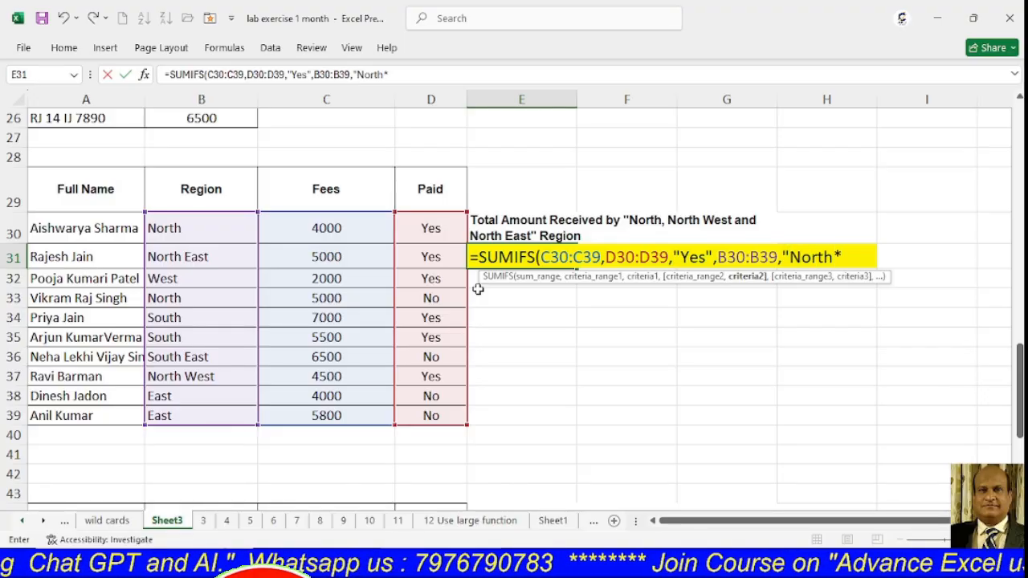
{"action": "type", "text": "\""}
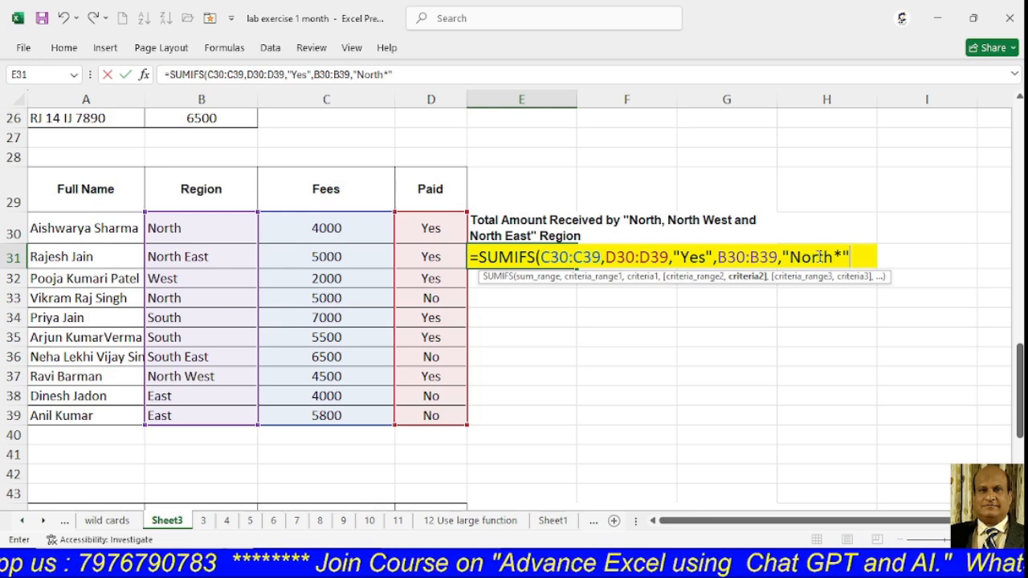
{"action": "key", "text": "ctrl+Return"}
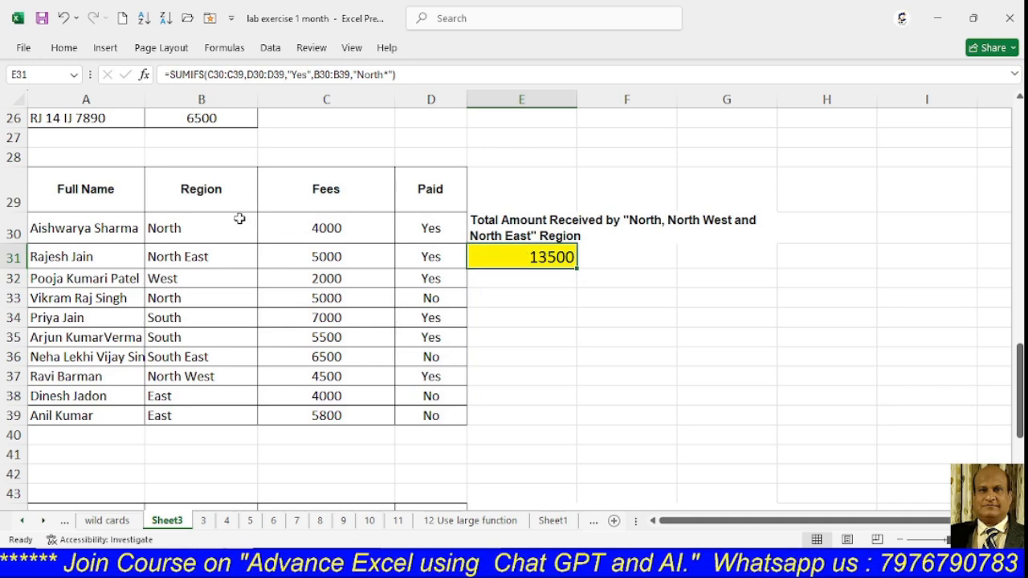
Check the SUMIFS result in E31 against the region, fee and paid status of the North, North East and North West rows.
{"action": "left_click_drag", "start_coordinate": [165, 228], "coordinate": [320, 227]}
{"action": "left_click", "coordinate": [319, 227]}
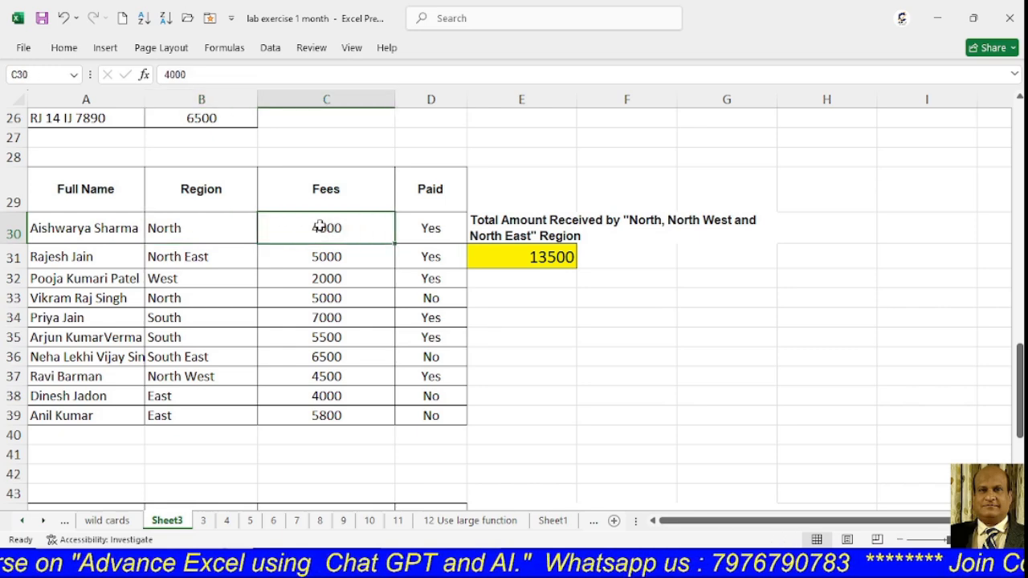
{"action": "left_click", "coordinate": [218, 255]}
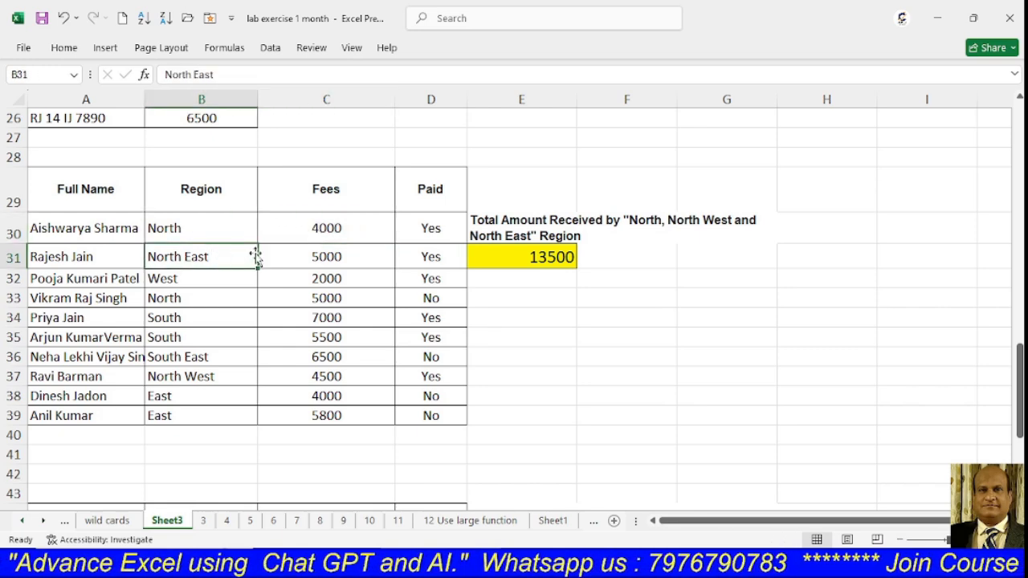
{"action": "left_click", "coordinate": [308, 256]}
{"action": "left_click", "coordinate": [189, 296]}
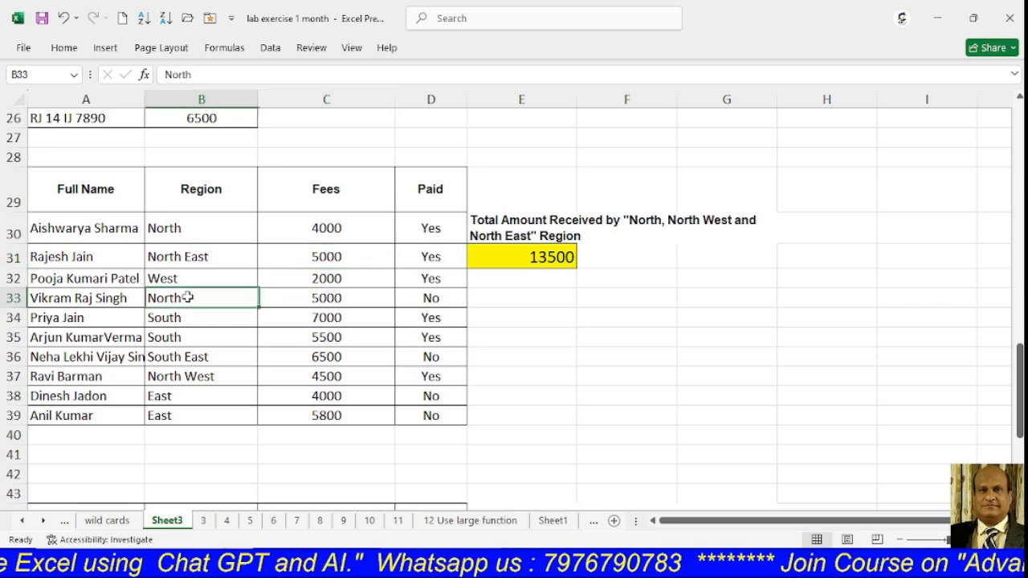
{"action": "left_click_drag", "start_coordinate": [210, 296], "coordinate": [377, 297]}
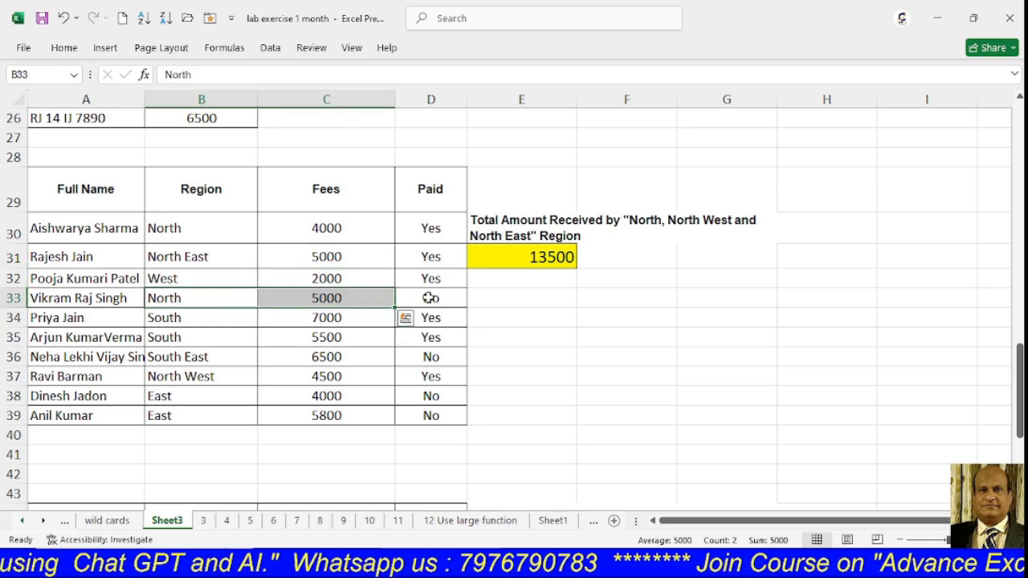
{"action": "left_click", "coordinate": [430, 297]}
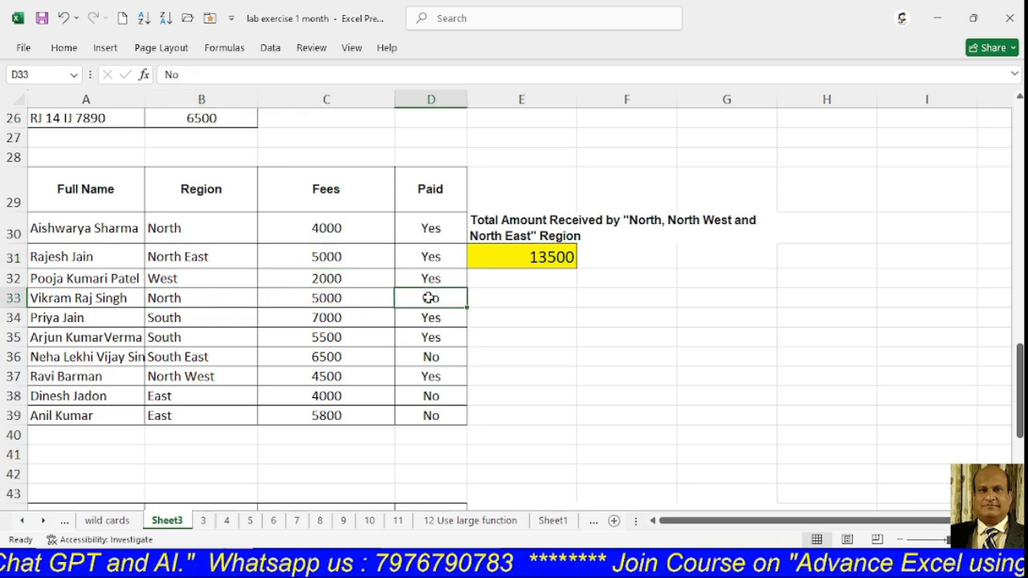
{"action": "left_click_drag", "start_coordinate": [172, 298], "coordinate": [405, 298]}
{"action": "left_click", "coordinate": [317, 295]}
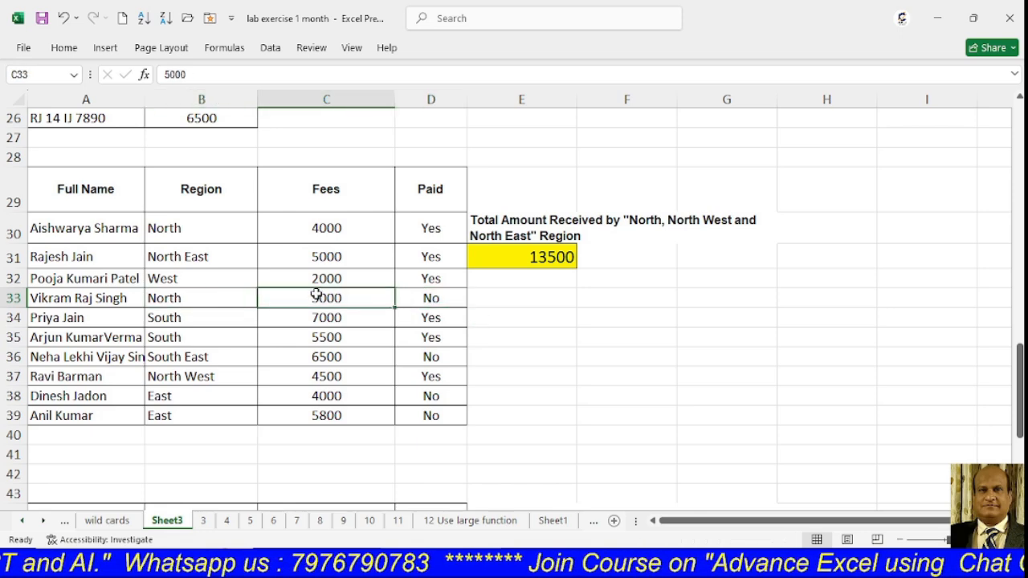
{"action": "left_click_drag", "start_coordinate": [190, 374], "coordinate": [403, 369]}
{"action": "left_click", "coordinate": [203, 376]}
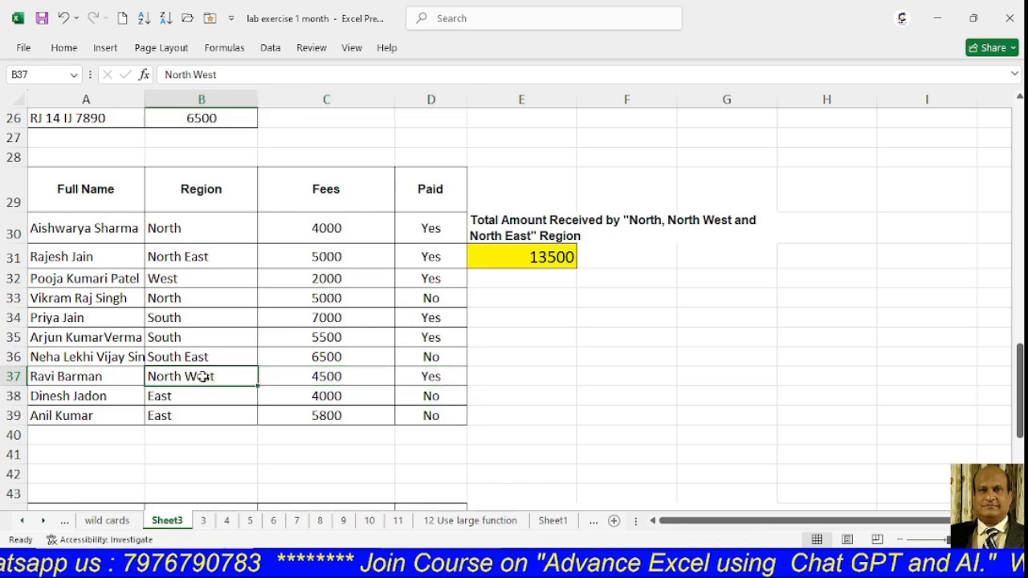
{"action": "left_click_drag", "start_coordinate": [172, 376], "coordinate": [321, 376]}
{"action": "left_click", "coordinate": [328, 376]}
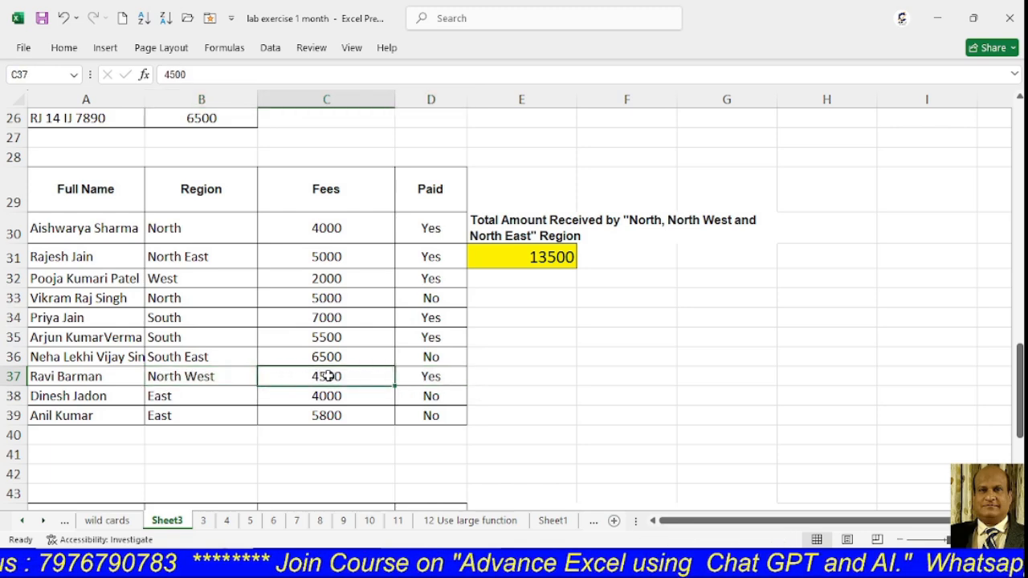
{"action": "left_click", "coordinate": [327, 231]}
{"action": "left_click", "coordinate": [328, 257]}
{"action": "left_click", "coordinate": [326, 377]}
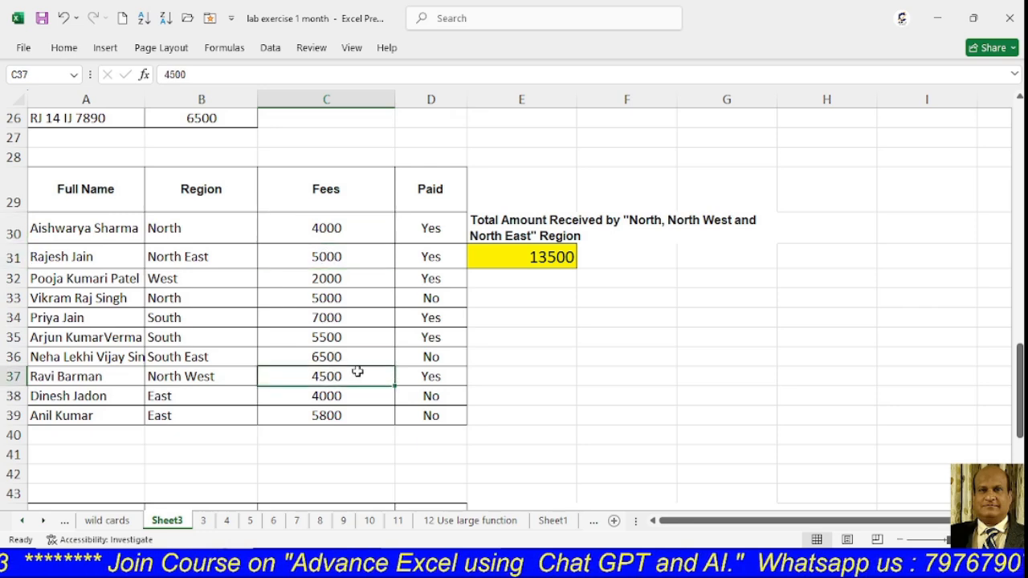
{"action": "left_click", "coordinate": [538, 259]}
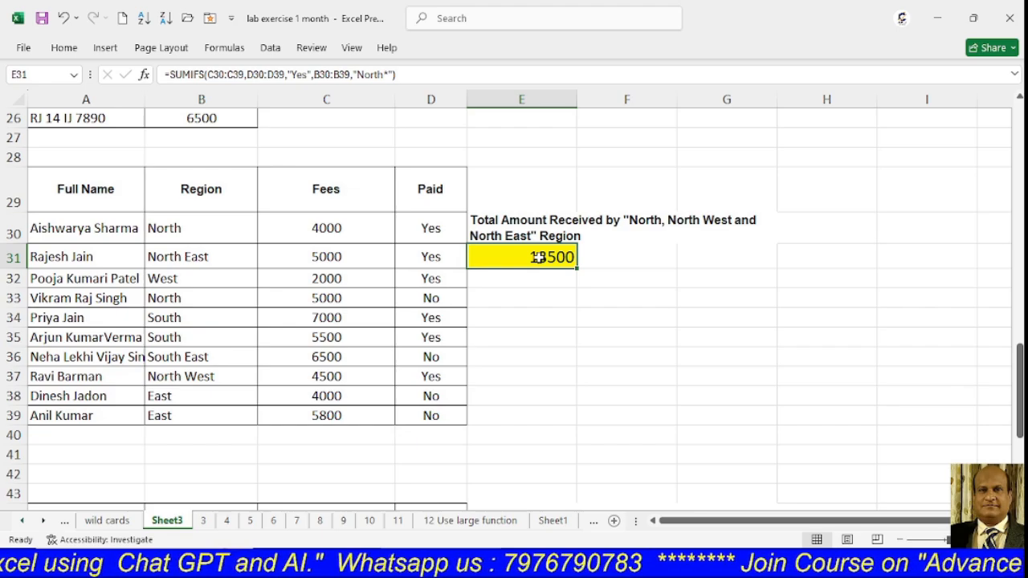
Go to the fees table starting at row 44 and examine its Region column down to row 54.
{"action": "key", "text": "ctrl+Down"}
{"action": "key", "text": "Left"}
{"action": "key", "text": "Left"}
{"action": "key", "text": "Left"}
{"action": "key", "text": "Down"}
{"action": "key", "text": "Down"}
{"action": "key", "text": "Down"}
{"action": "key", "text": "Down"}
{"action": "key", "text": "Down"}
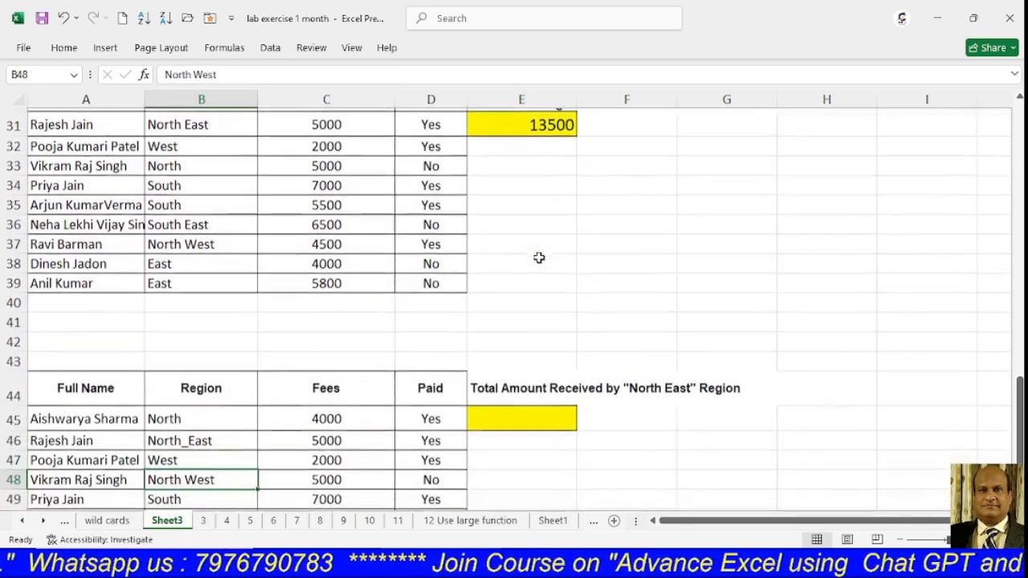
{"action": "key", "text": "Down"}
{"action": "key", "text": "Down"}
{"action": "key", "text": "Down"}
{"action": "key", "text": "Down"}
{"action": "key", "text": "Down"}
{"action": "key", "text": "Down"}
{"action": "key", "text": "Down"}
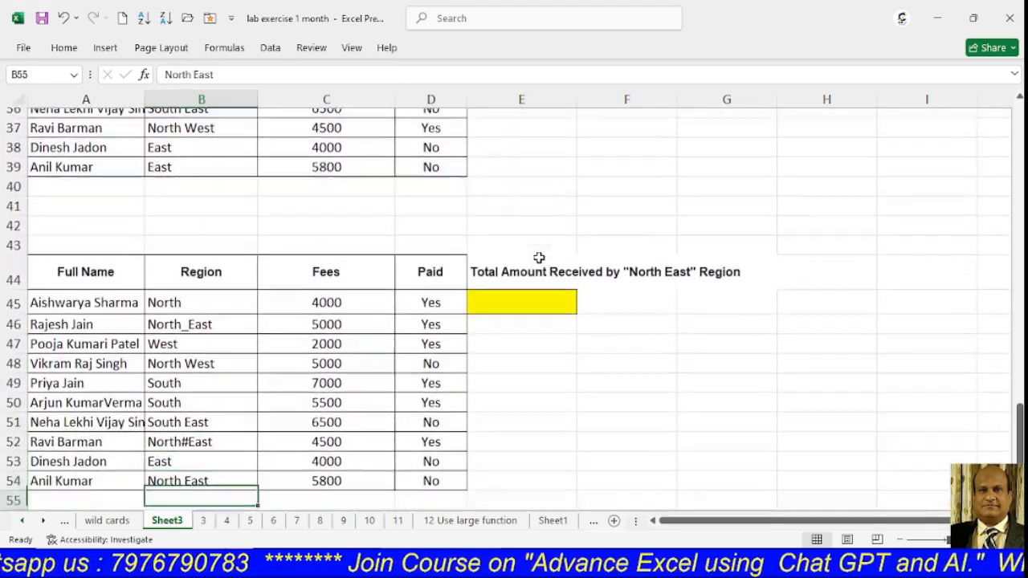
{"action": "key", "text": "Up"}
{"action": "key", "text": "Up"}
{"action": "key", "text": "Up"}
{"action": "key", "text": "Up"}
{"action": "key", "text": "Up"}
{"action": "key", "text": "Up"}
{"action": "key", "text": "Up"}
{"action": "key", "text": "Up"}
{"action": "key", "text": "Up"}
{"action": "key", "text": "Up"}
{"action": "key", "text": "Up"}
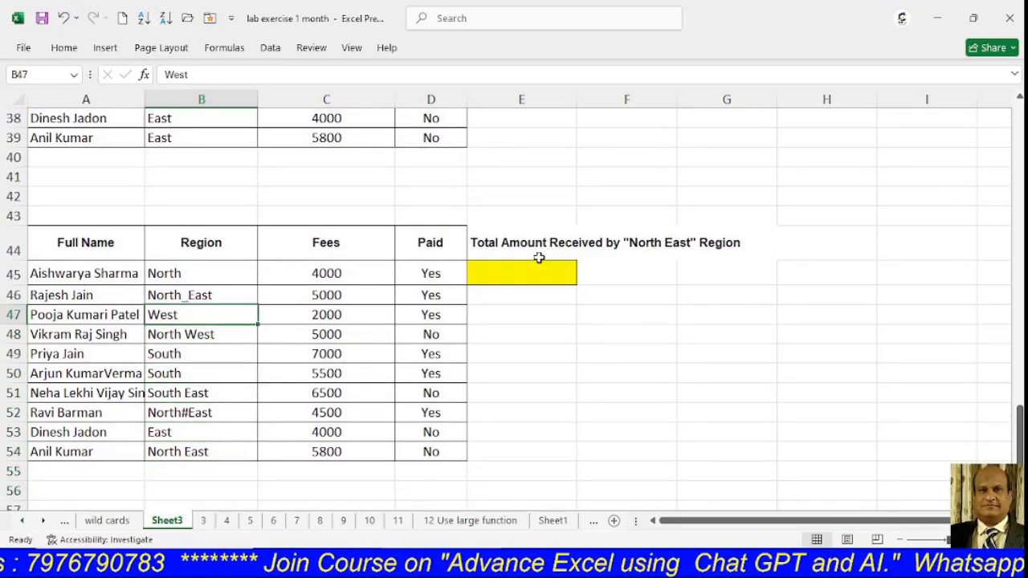
Examine the first record, the "North East" total heading in E44 and the differently separated North East entries in the Region column.
{"action": "left_click", "coordinate": [88, 268]}
{"action": "left_click", "coordinate": [217, 269]}
{"action": "left_click", "coordinate": [285, 270]}
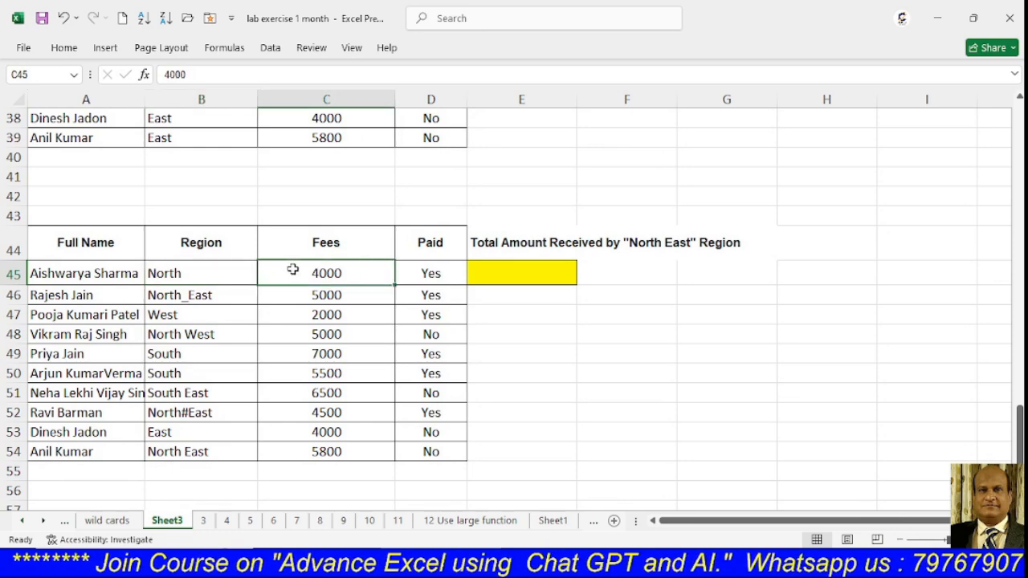
{"action": "left_click", "coordinate": [405, 263]}
{"action": "left_click", "coordinate": [514, 264]}
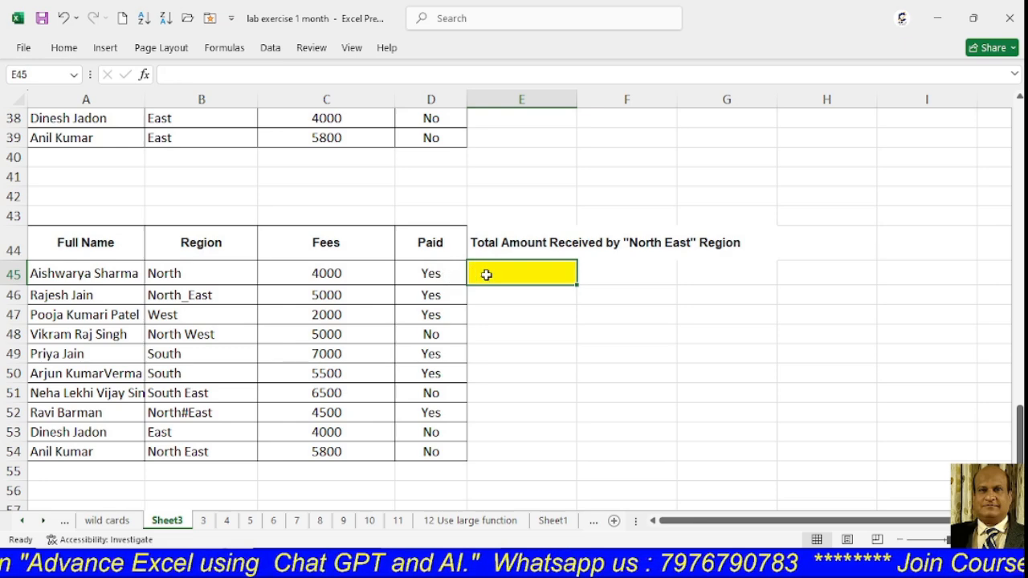
{"action": "left_click", "coordinate": [503, 235]}
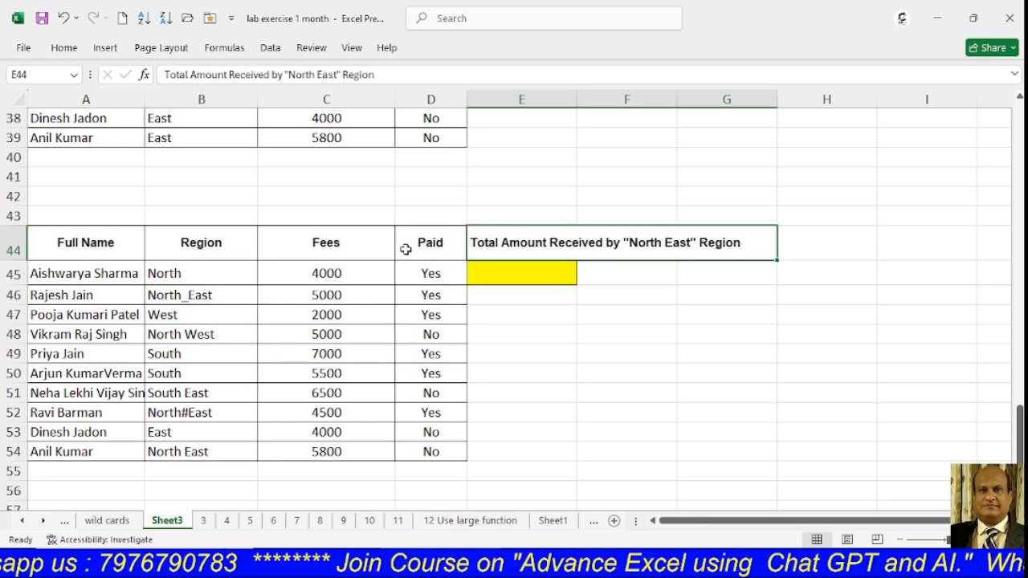
{"action": "left_click", "coordinate": [182, 296]}
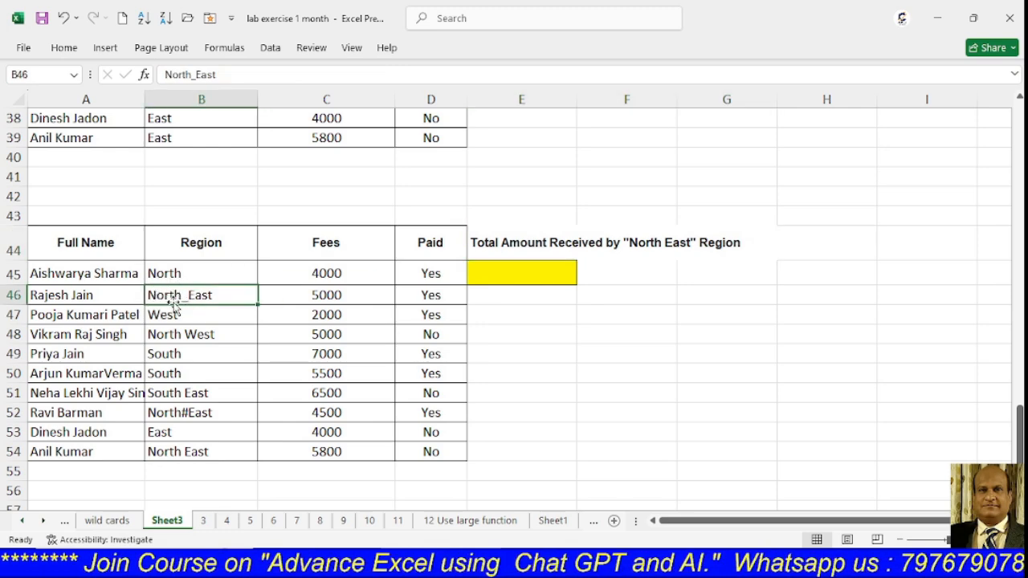
{"action": "left_click", "coordinate": [178, 392]}
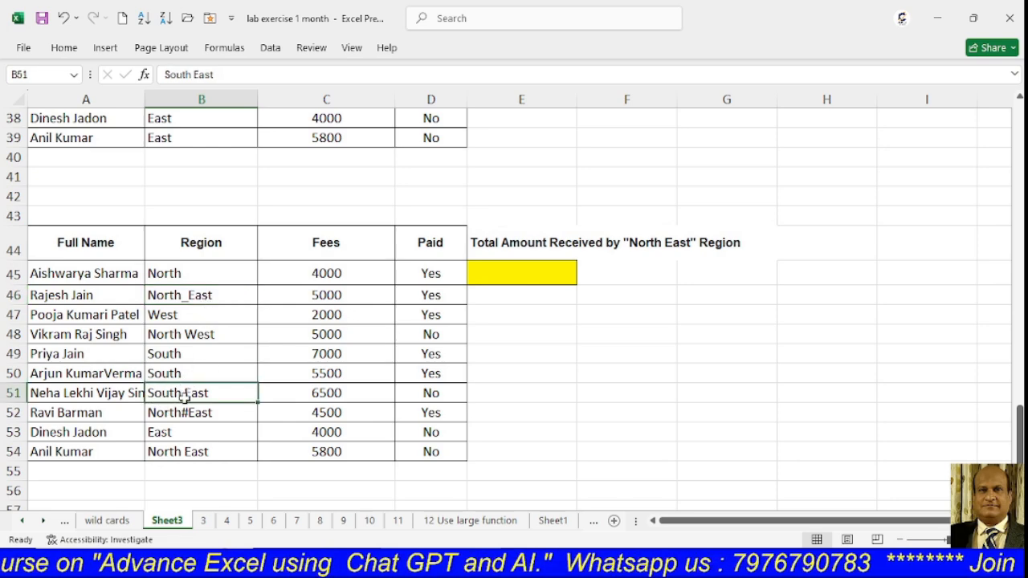
{"action": "left_click", "coordinate": [161, 412]}
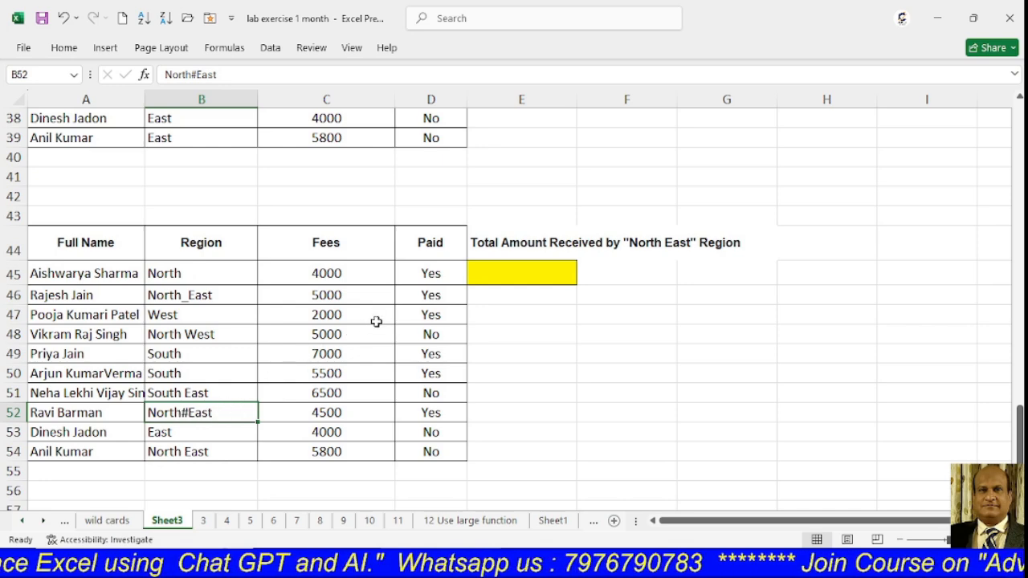
Start a SUMIFS formula in E45 with the Fees column C45:C54 as the sum range.
{"action": "type", "text": "="}
{"action": "key", "text": "Escape"}
{"action": "left_click", "coordinate": [521, 268]}
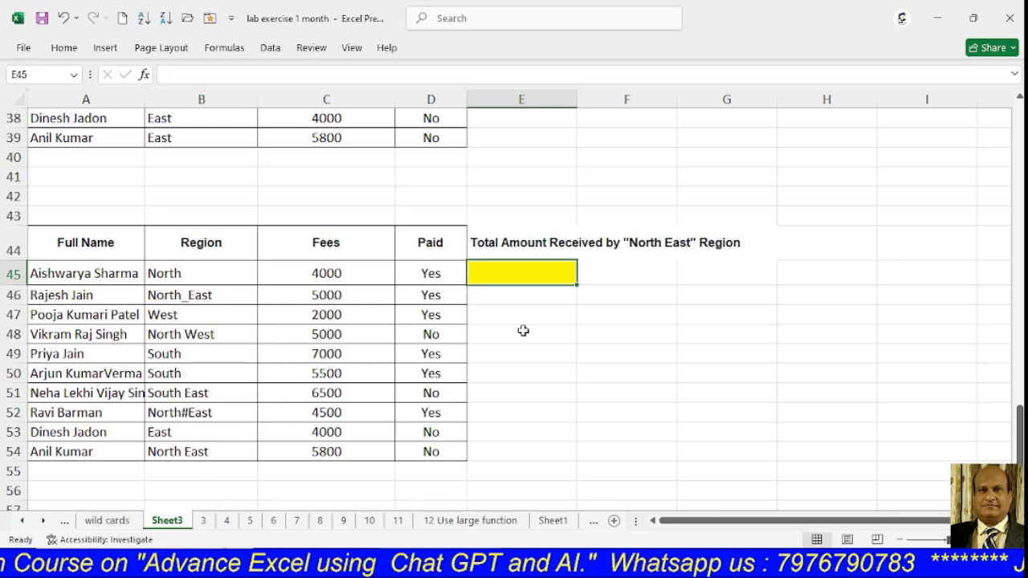
{"action": "type", "text": "=sum"}
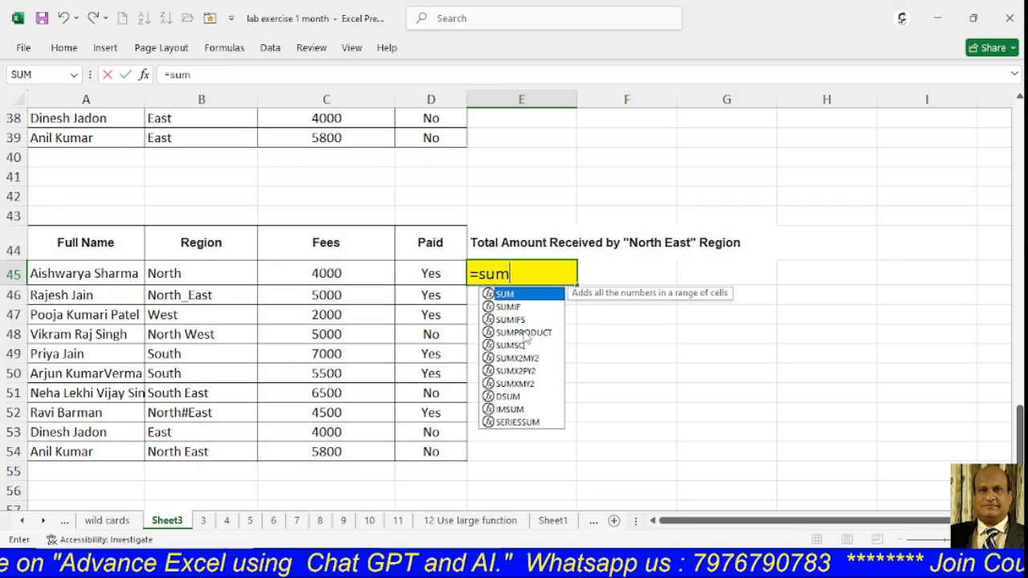
{"action": "type", "text": "ifs("}
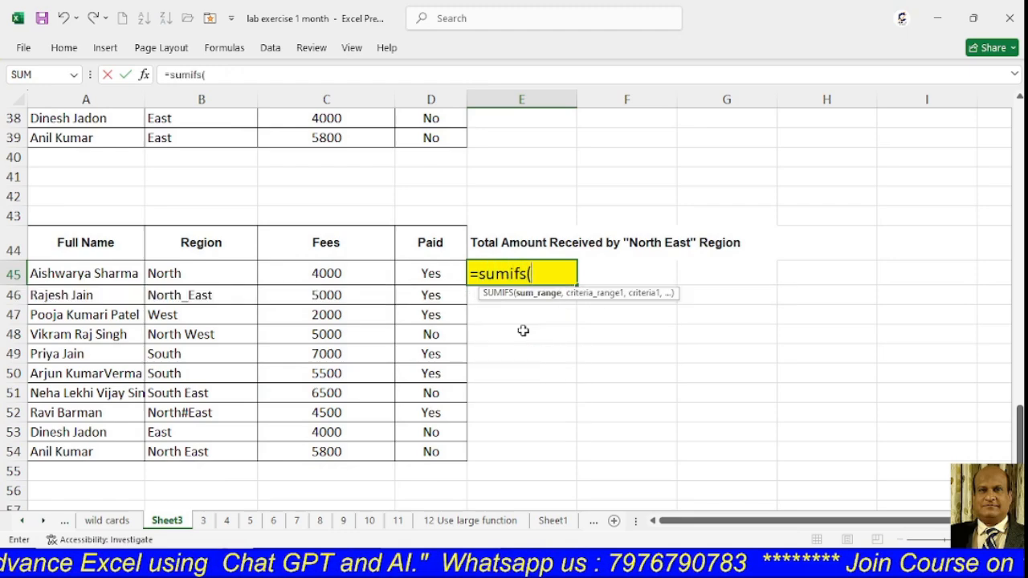
{"action": "left_click_drag", "start_coordinate": [349, 268], "coordinate": [358, 452]}
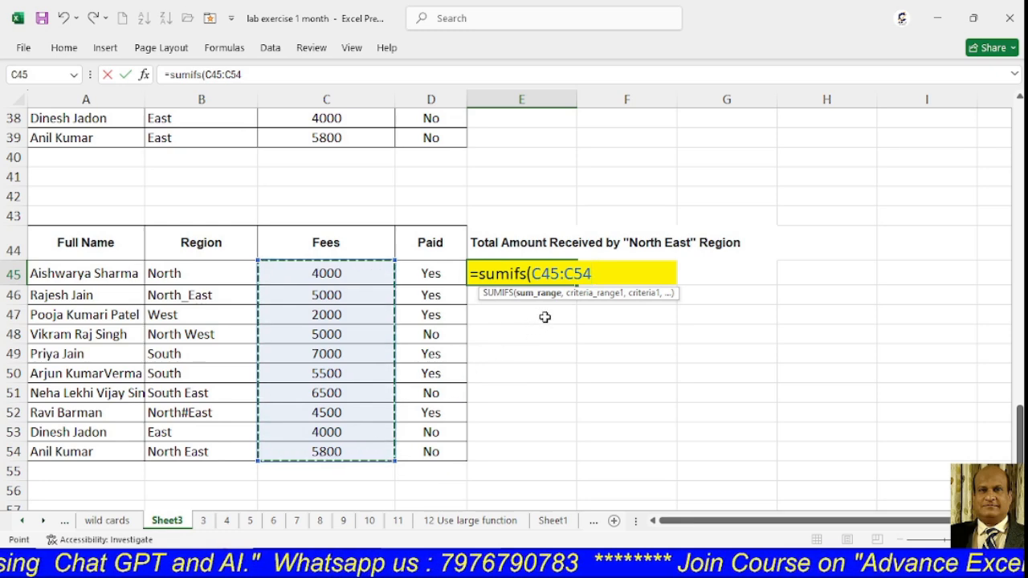
{"action": "type", "text": ","}
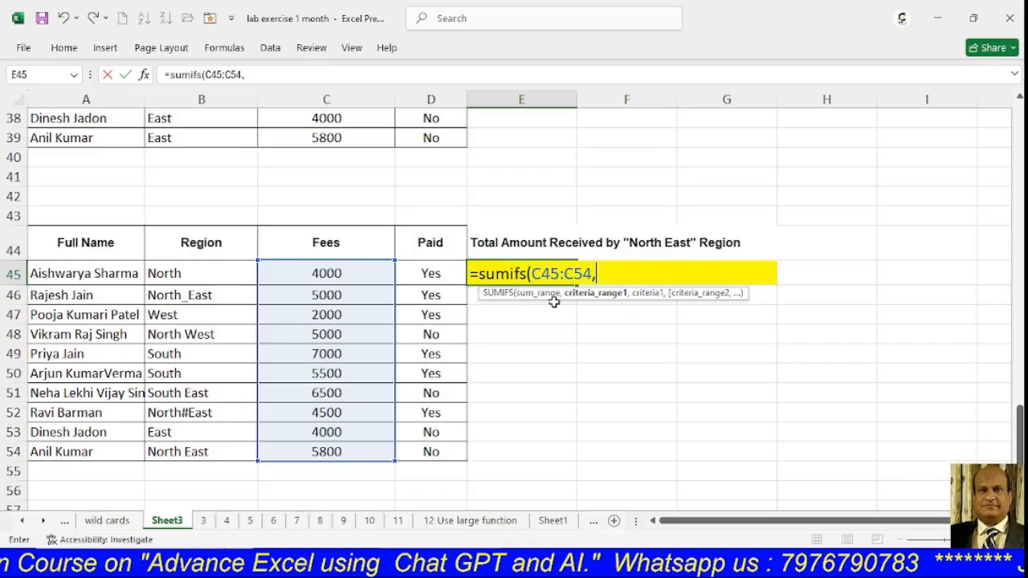
Add the Paid column D45:D54 as the first criteria range with the criterion "Yes".
{"action": "left_click_drag", "start_coordinate": [441, 273], "coordinate": [414, 446]}
{"action": "type", "text": ","}
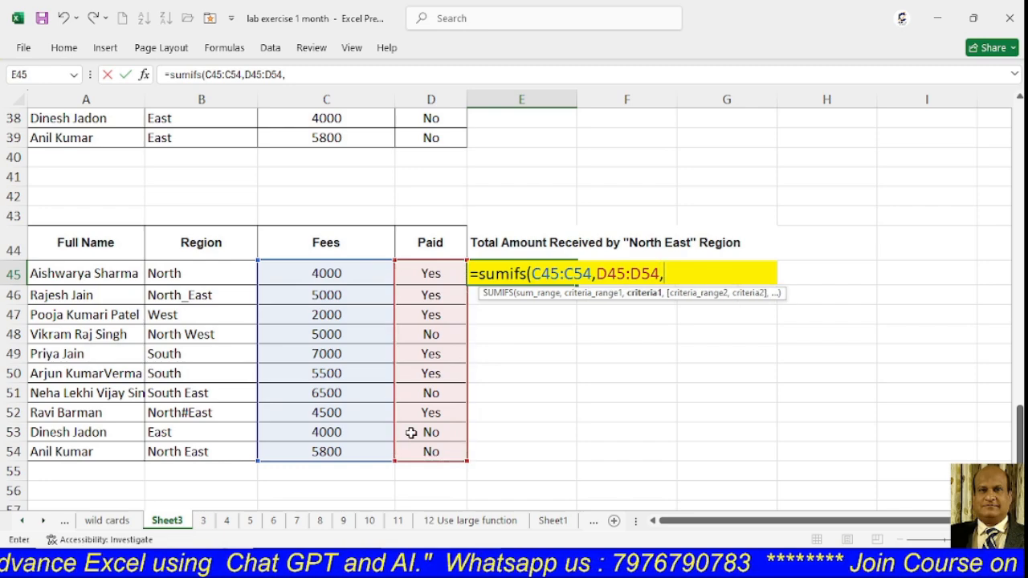
{"action": "type", "text": "\"Yes"}
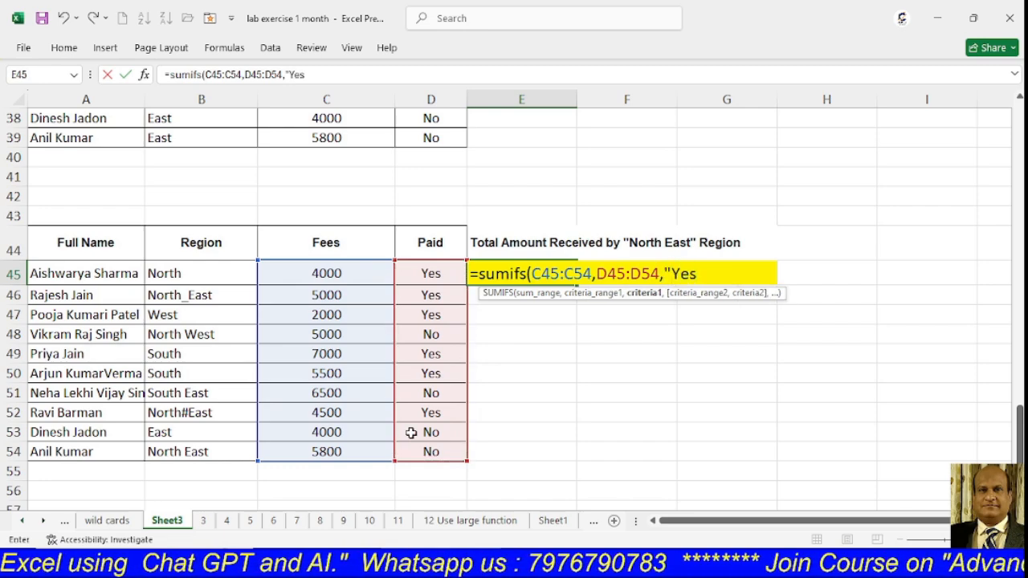
{"action": "type", "text": "\","}
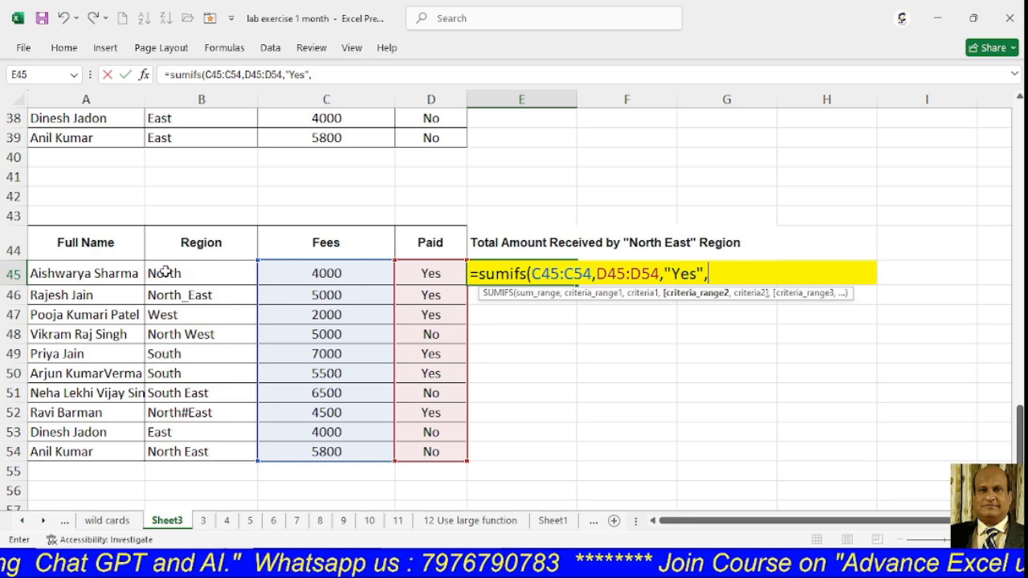
Add the Region column B45:B54 with the wildcard criterion "North?East" and complete the SUMIFS formula in E45.
{"action": "left_click_drag", "start_coordinate": [165, 273], "coordinate": [245, 451]}
{"action": "type", "text": ",\"North?East\")"}
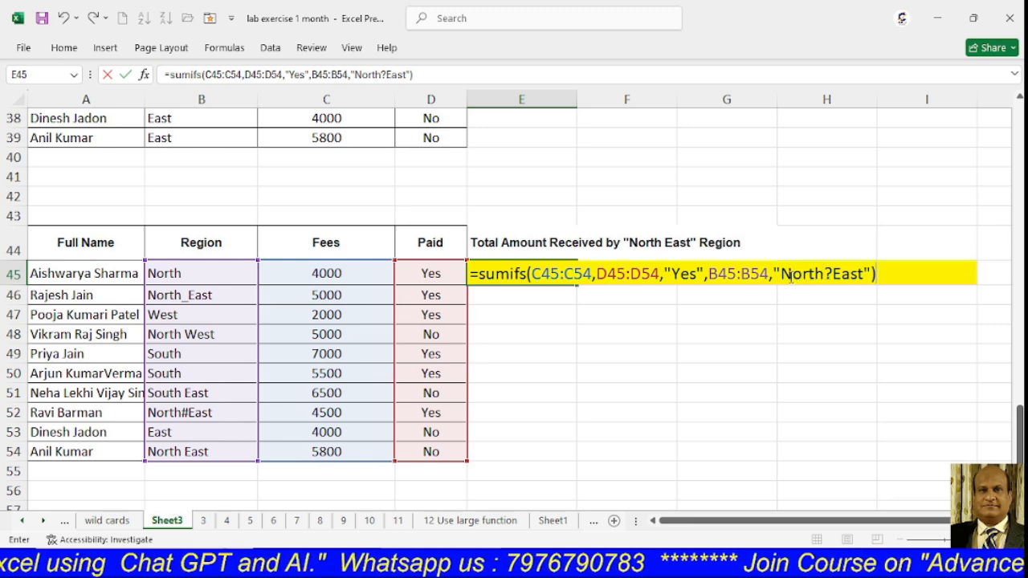
{"action": "left_click_drag", "start_coordinate": [785, 273], "coordinate": [810, 274]}
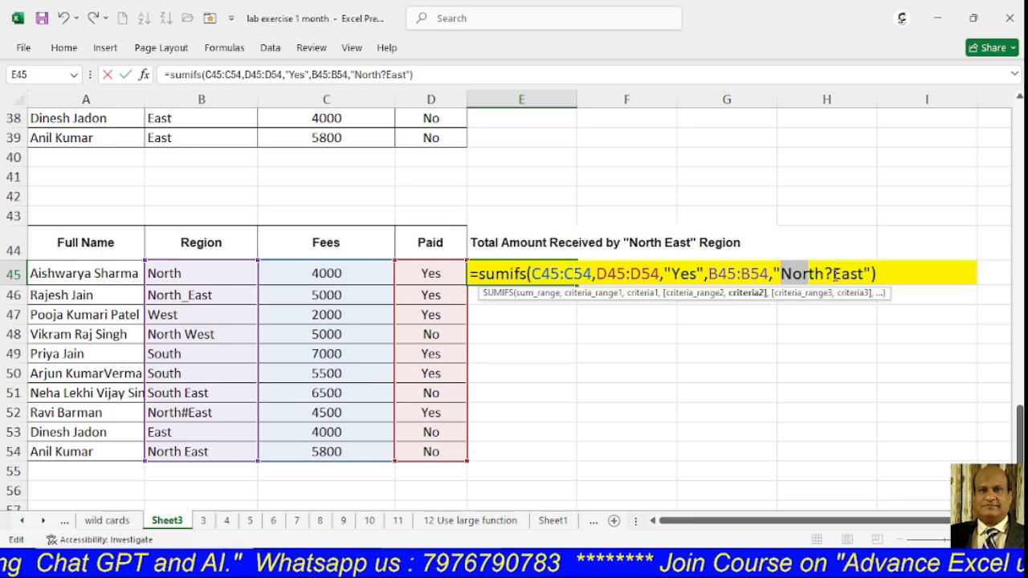
{"action": "left_click", "coordinate": [842, 273]}
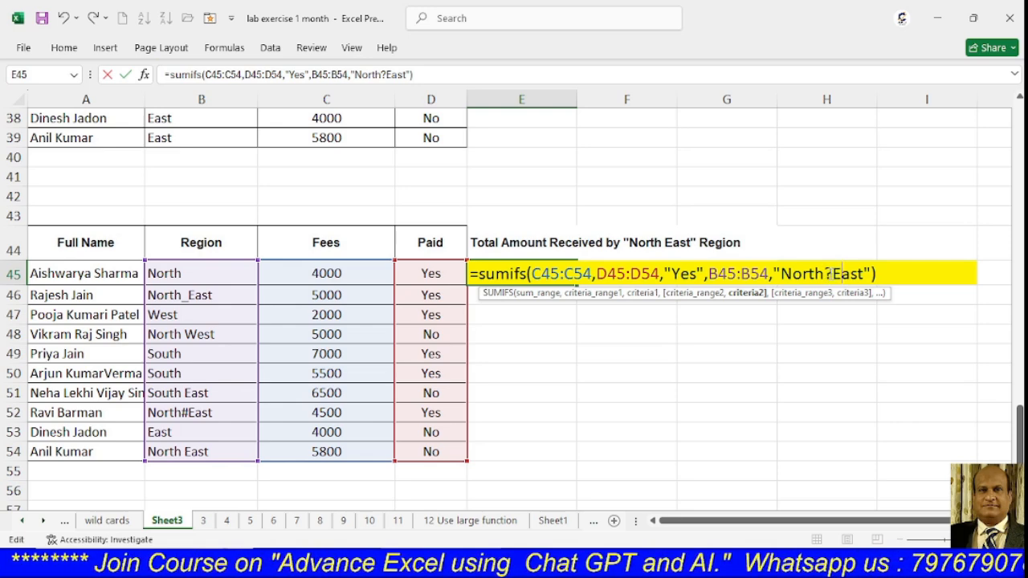
{"action": "key", "text": "Return"}
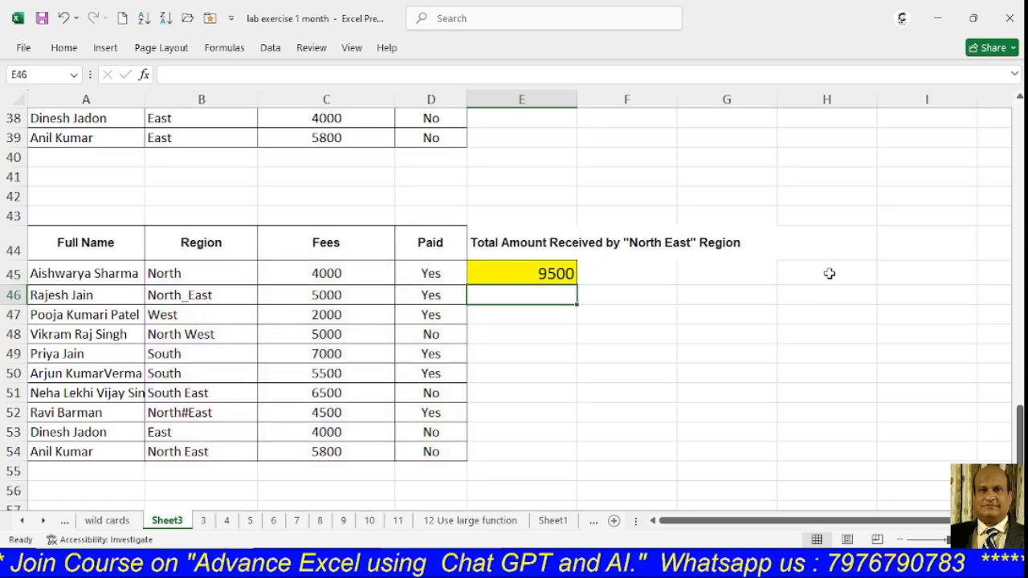
Check the SUMIFS result in E45 against the region, fee and paid status of rows 46, 51 and 52.
{"action": "key", "text": "Up"}
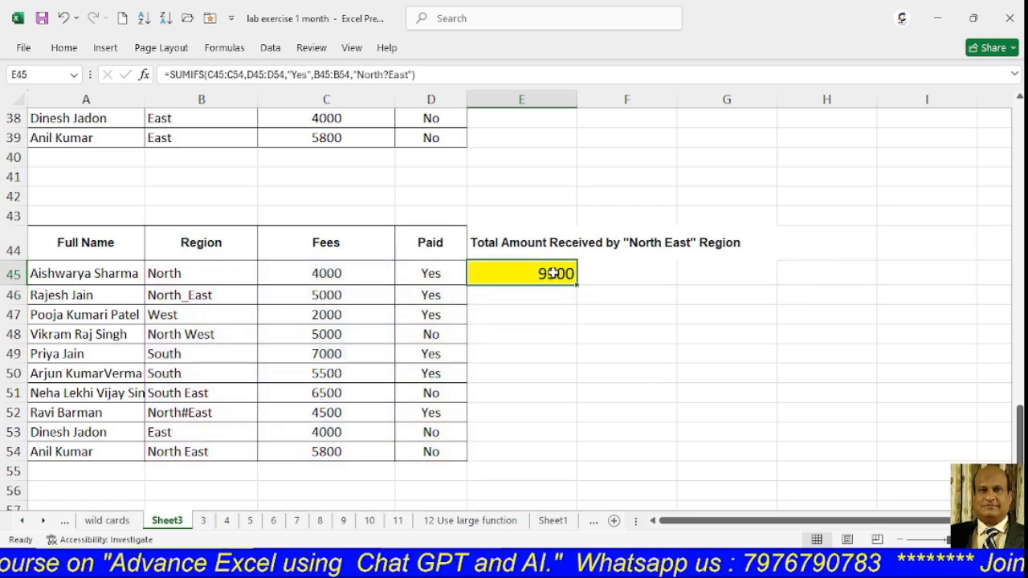
{"action": "left_click_drag", "start_coordinate": [213, 295], "coordinate": [310, 294]}
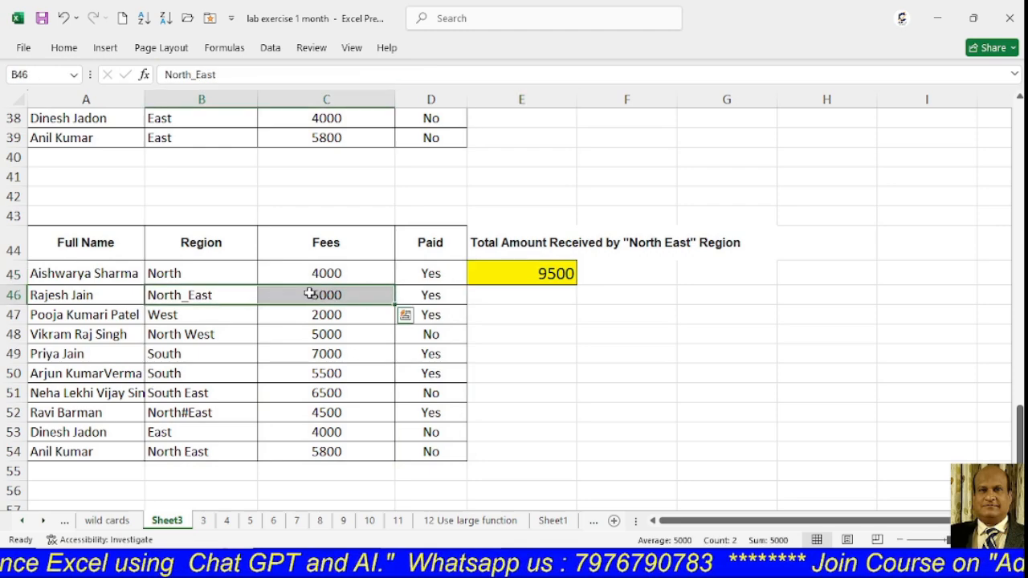
{"action": "left_click_drag", "start_coordinate": [198, 391], "coordinate": [417, 390]}
{"action": "left_click", "coordinate": [418, 390]}
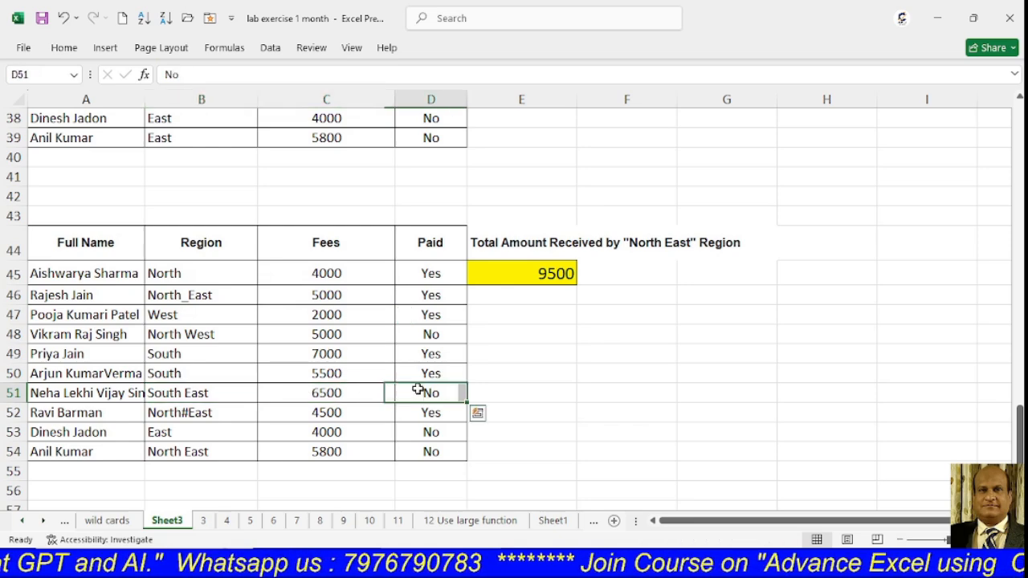
{"action": "left_click", "coordinate": [199, 413]}
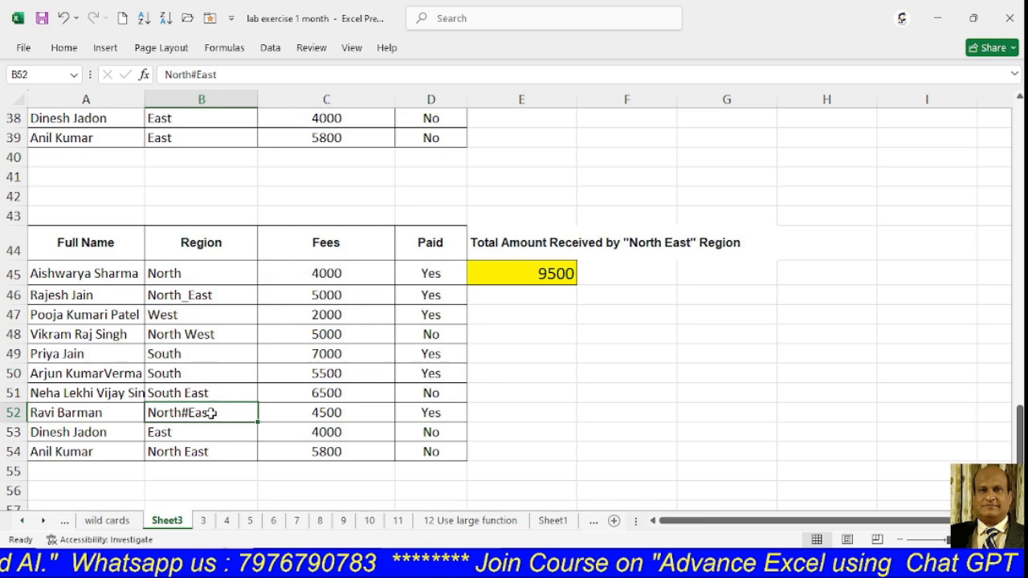
{"action": "left_click_drag", "start_coordinate": [210, 412], "coordinate": [401, 413]}
{"action": "left_click", "coordinate": [328, 297]}
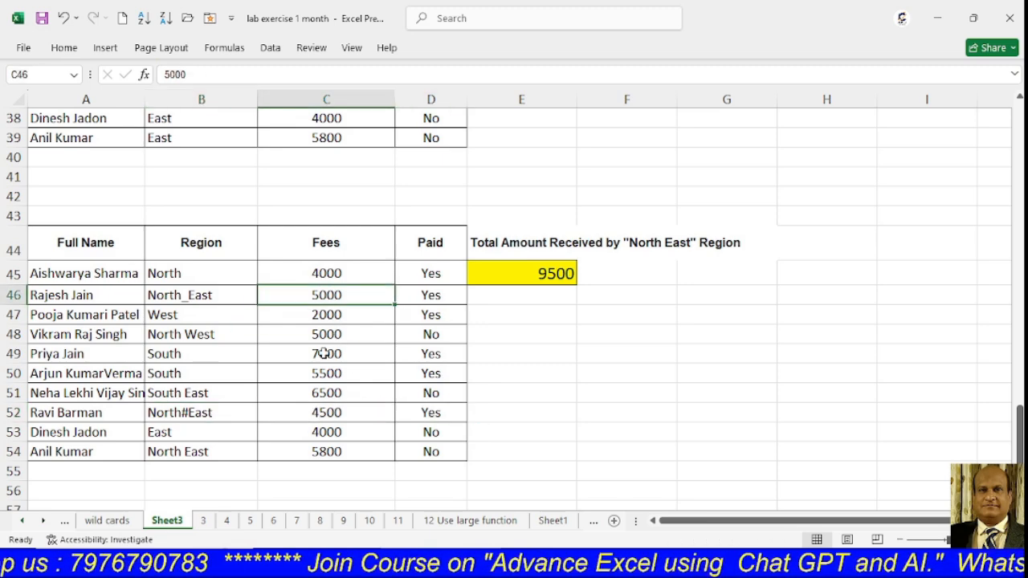
{"action": "left_click", "coordinate": [337, 412]}
{"action": "left_click", "coordinate": [521, 272]}
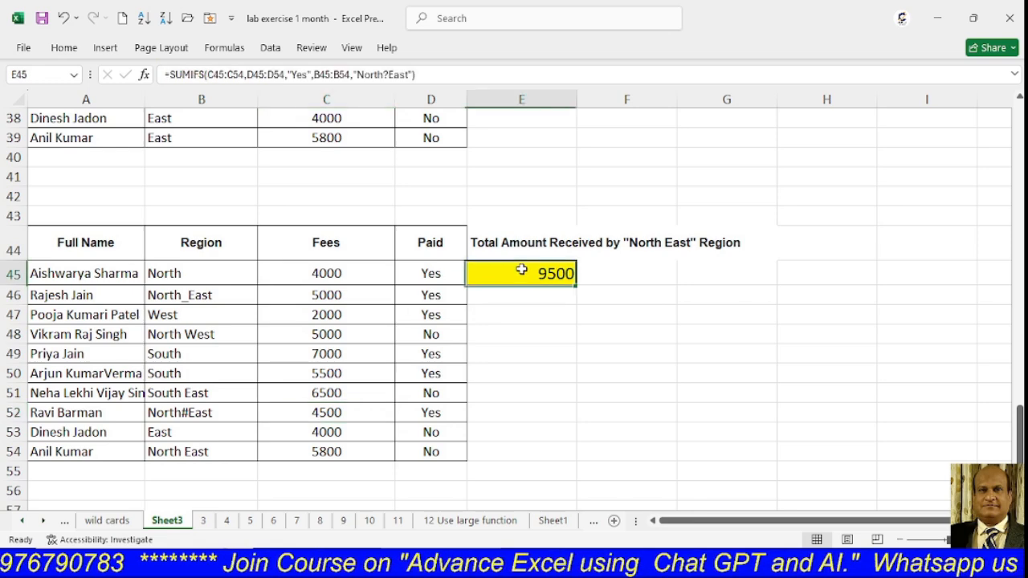